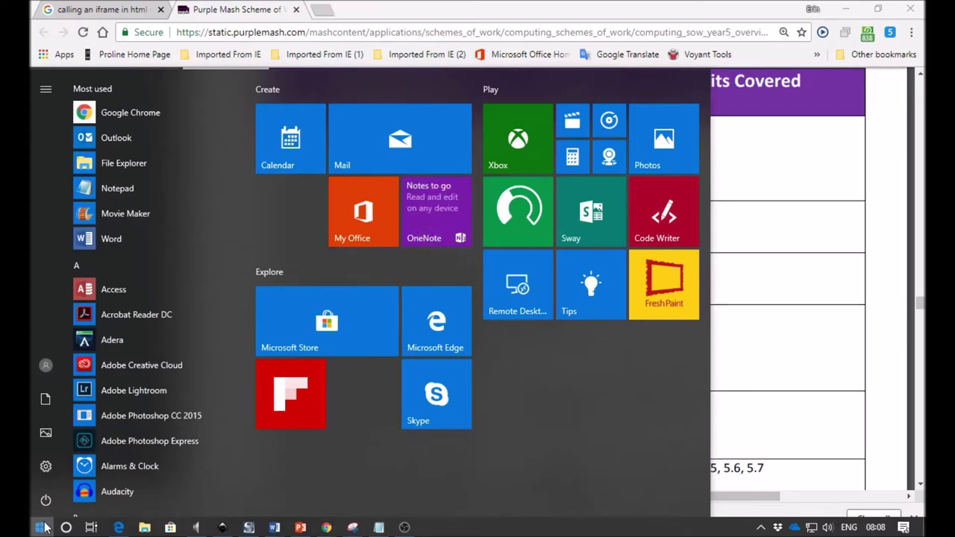
Step: Launch Photos from a Start search for 'pho' and begin a custom video with music
{"action": "left_click", "coordinate": [45, 528]}
{"action": "left_click", "coordinate": [42, 527]}
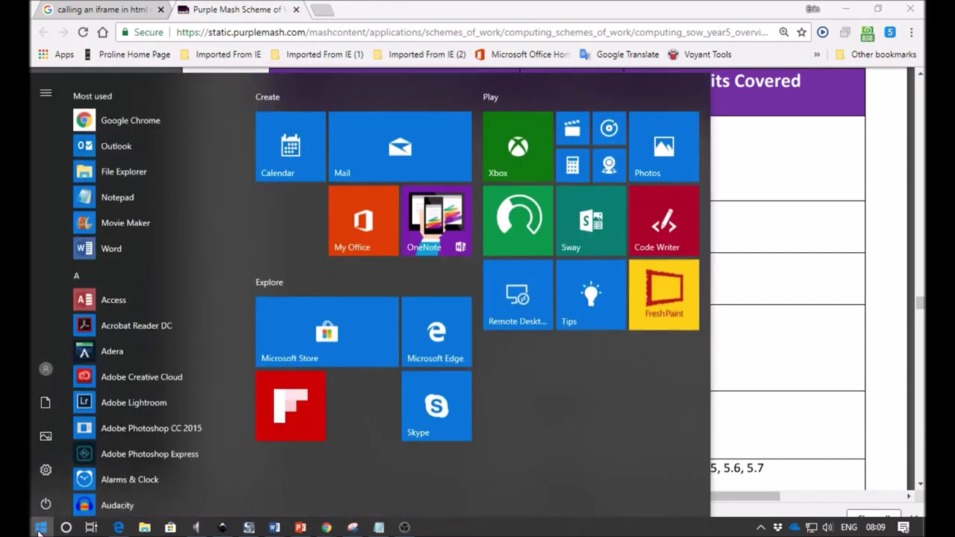
{"action": "type", "text": "ph"}
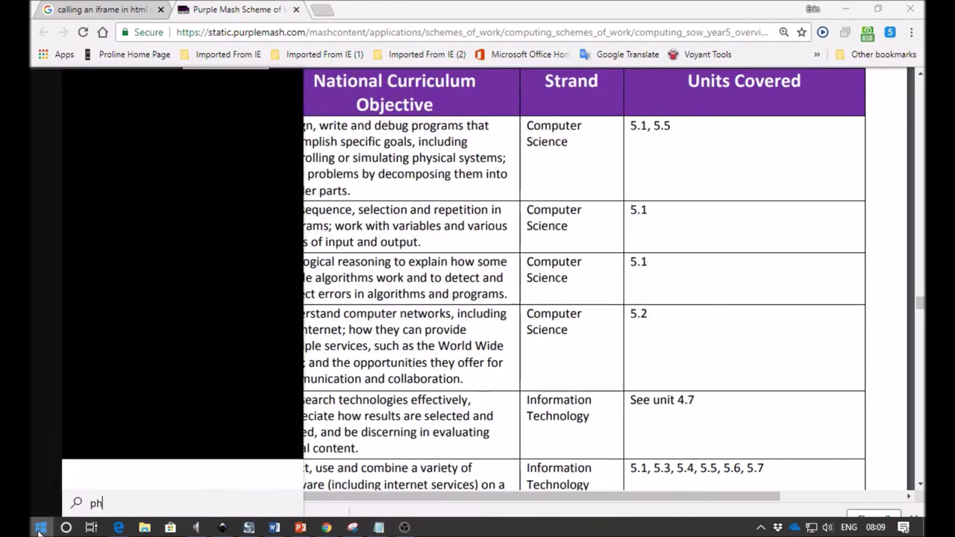
{"action": "type", "text": "o"}
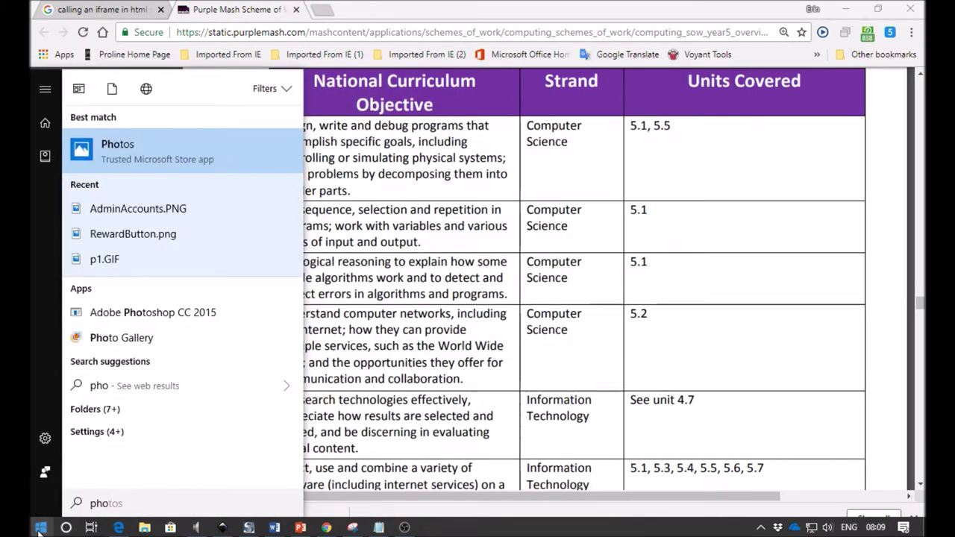
{"action": "left_click", "coordinate": [81, 151]}
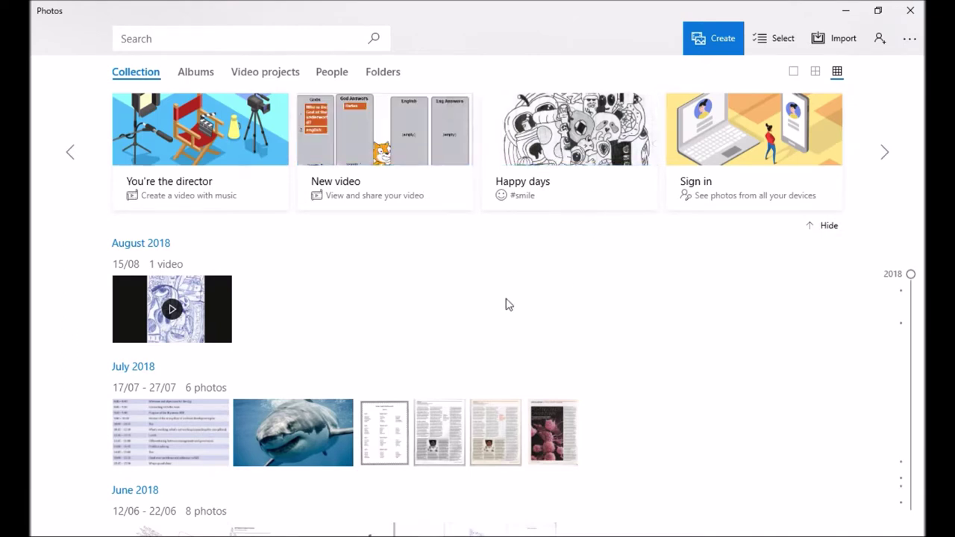
{"action": "left_click", "coordinate": [717, 41]}
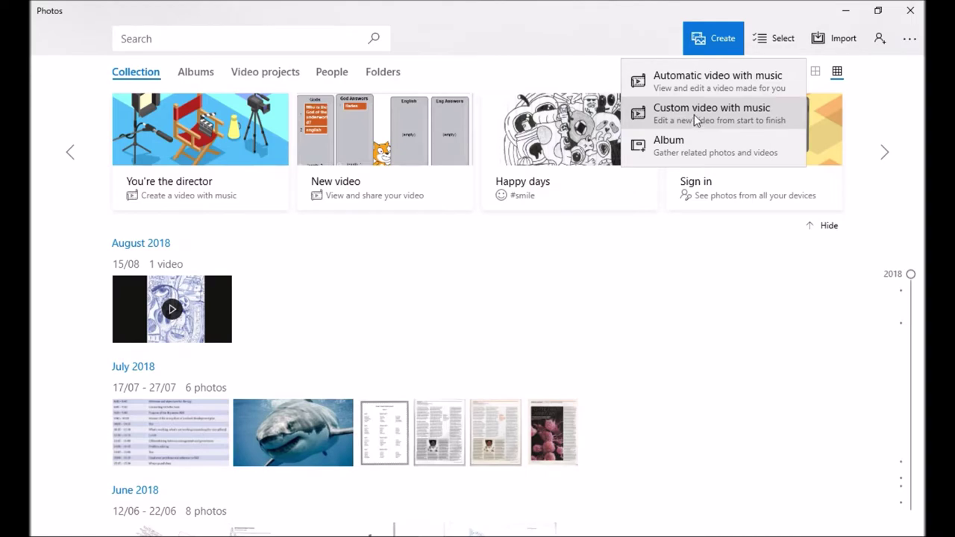
{"action": "left_click", "coordinate": [693, 114]}
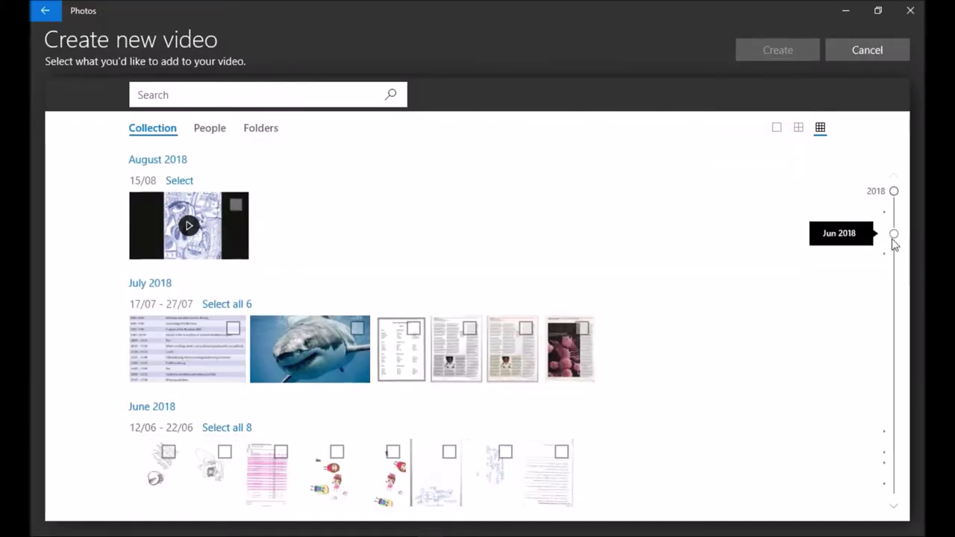
Step: In May 2018, pick the dripping rainbow, mandala, target, yellow-green, star flower and streaked paintings
{"action": "scroll", "coordinate": [638, 327], "scroll_direction": "down", "scroll_amount": 1}
{"action": "scroll", "coordinate": [597, 321], "scroll_direction": "down", "scroll_amount": 5}
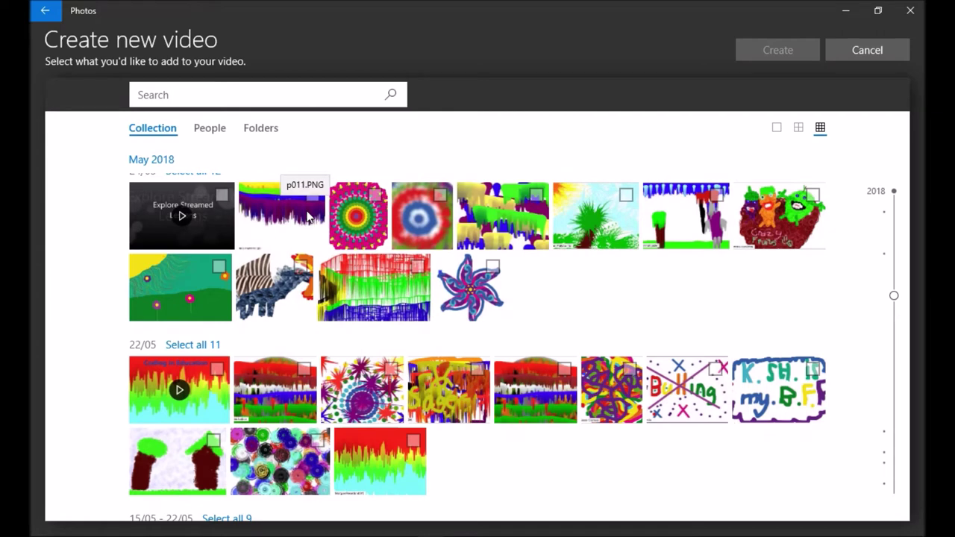
{"action": "left_click", "coordinate": [308, 216]}
{"action": "left_click", "coordinate": [379, 197]}
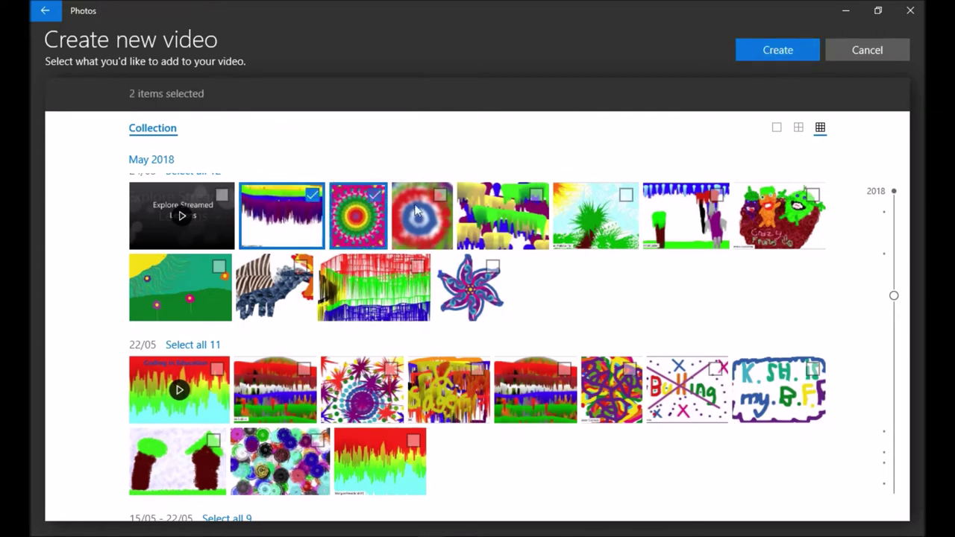
{"action": "left_click", "coordinate": [440, 197]}
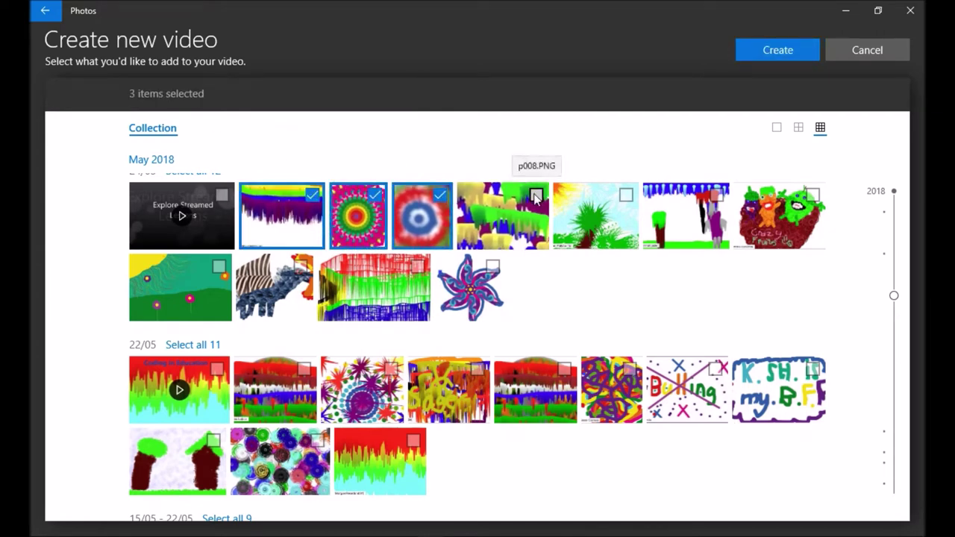
{"action": "left_click", "coordinate": [539, 197]}
{"action": "left_click", "coordinate": [493, 267]}
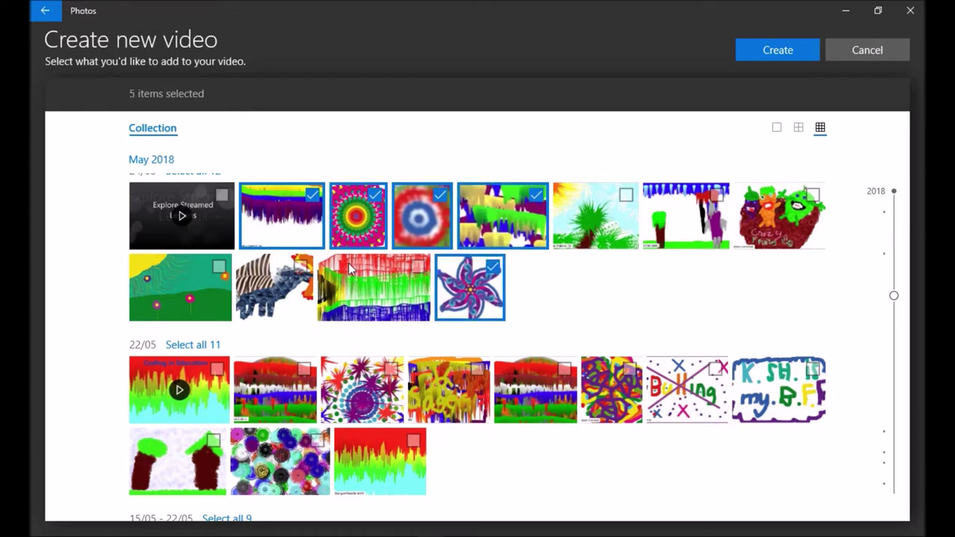
{"action": "left_click", "coordinate": [417, 266]}
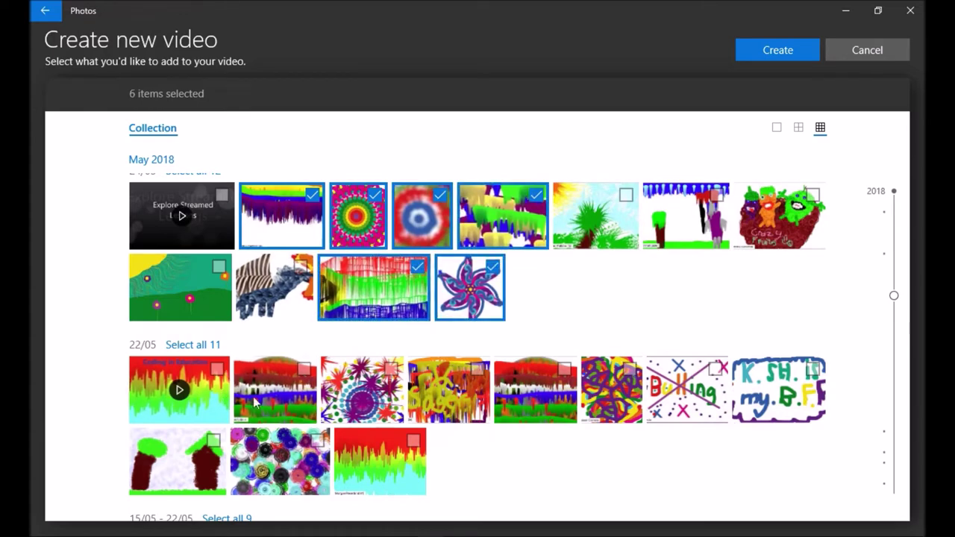
Step: Add the starburst, circles, two-trees and green-field paintings, then create the video from all ten
{"action": "left_click", "coordinate": [388, 395]}
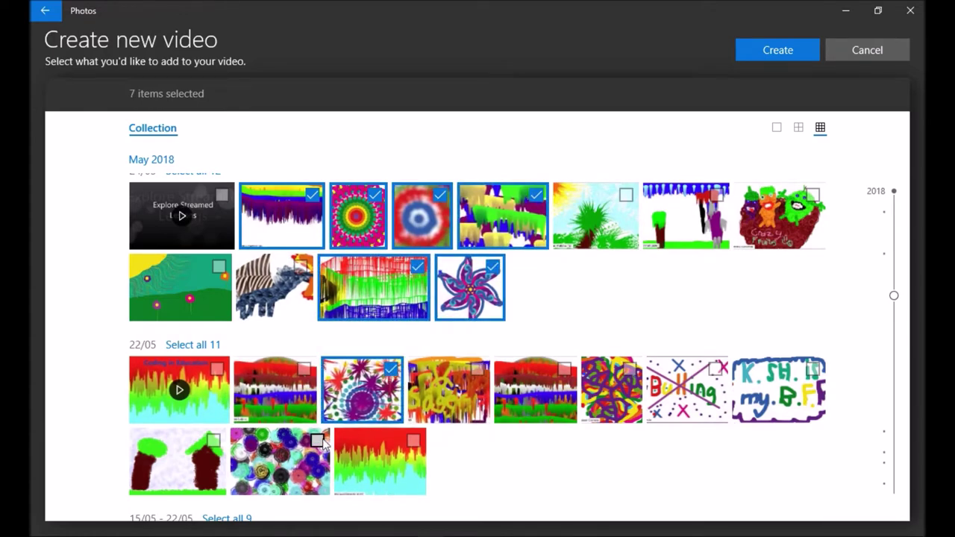
{"action": "left_click", "coordinate": [318, 441]}
{"action": "left_click", "coordinate": [213, 441]}
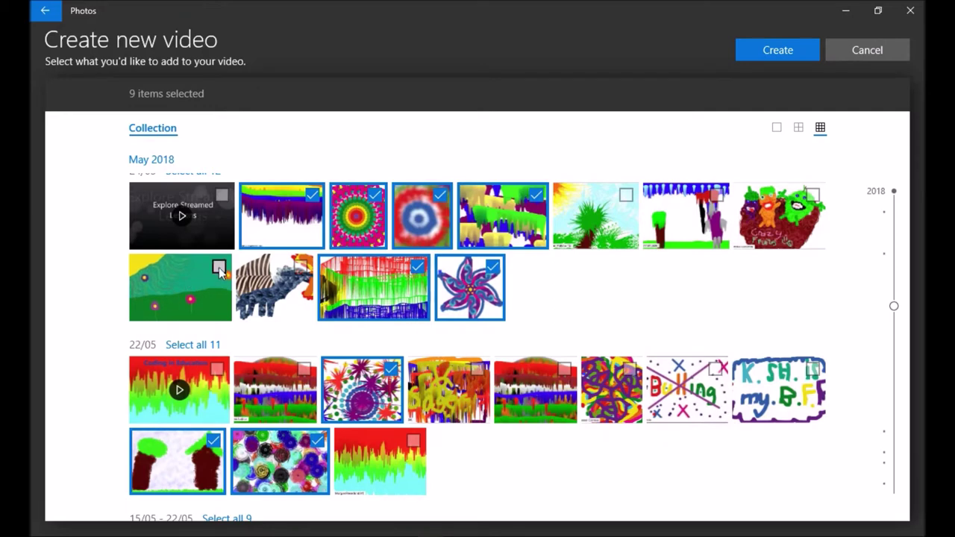
{"action": "left_click", "coordinate": [219, 269]}
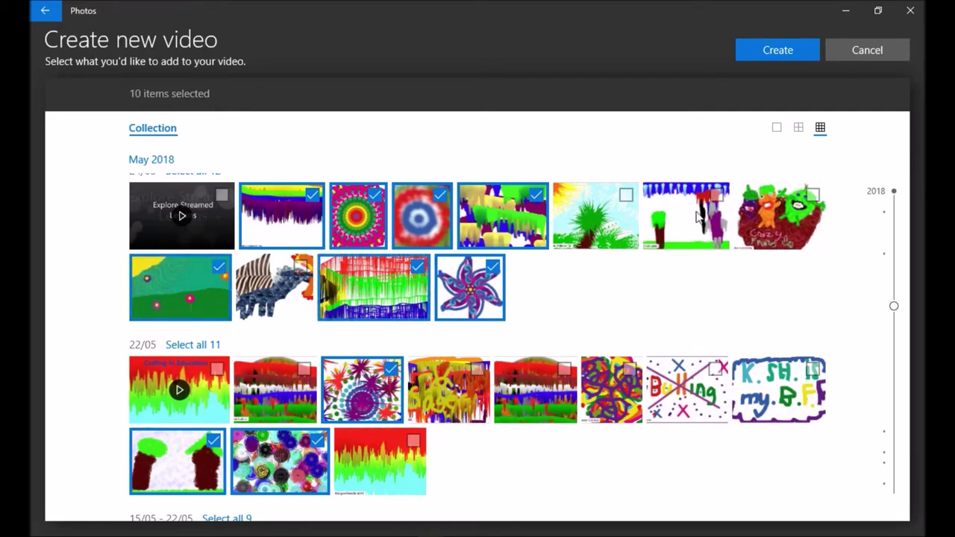
{"action": "left_click", "coordinate": [776, 51]}
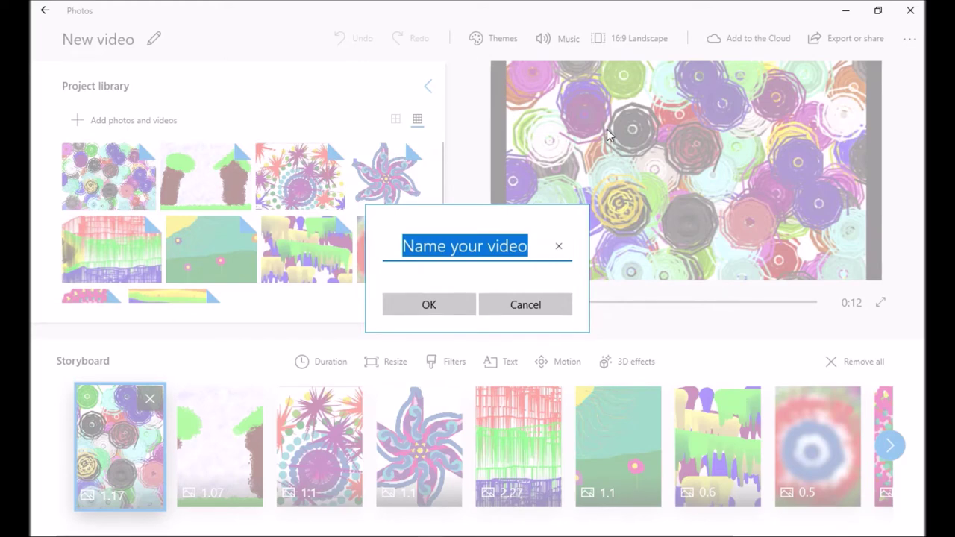
Step: Name the new video project 'Test Video'
{"action": "type", "text": "Te"}
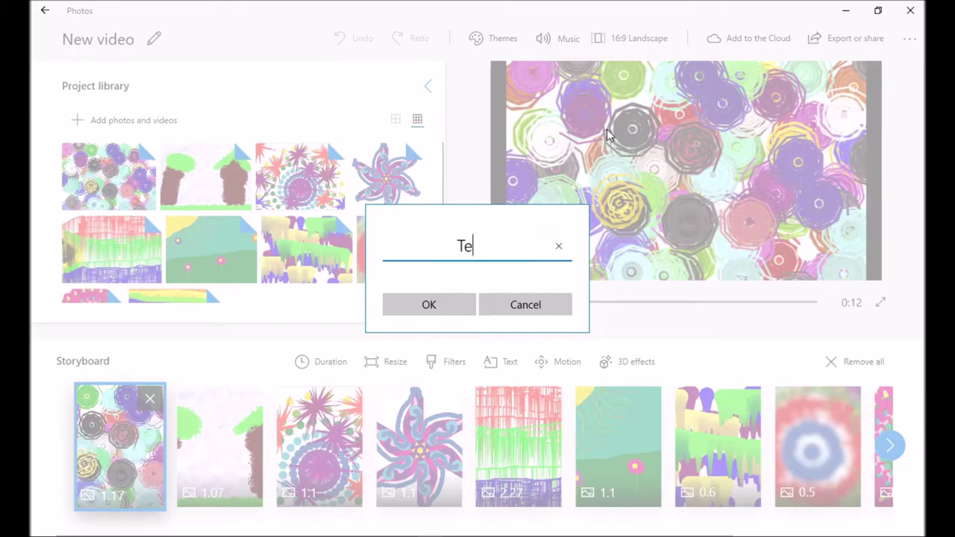
{"action": "type", "text": "st Video"}
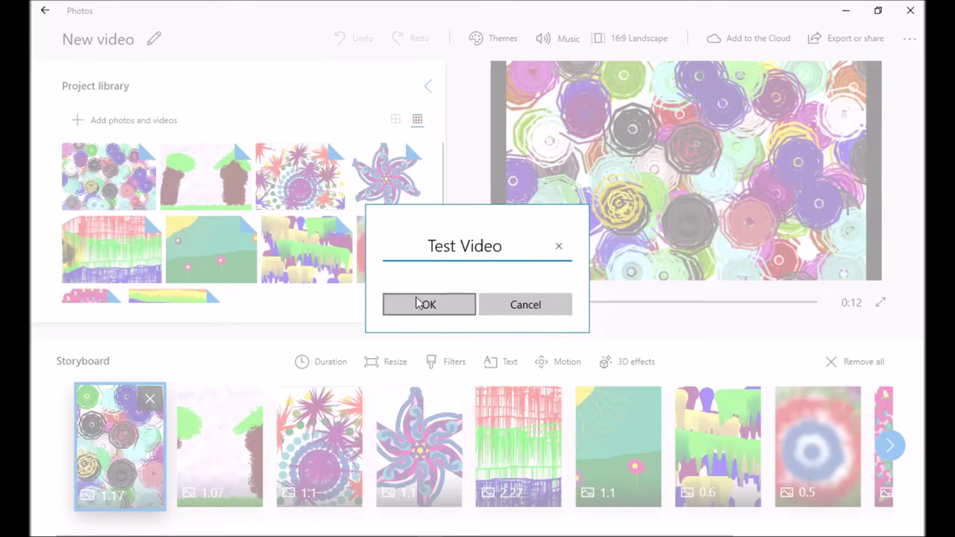
{"action": "left_click", "coordinate": [418, 303]}
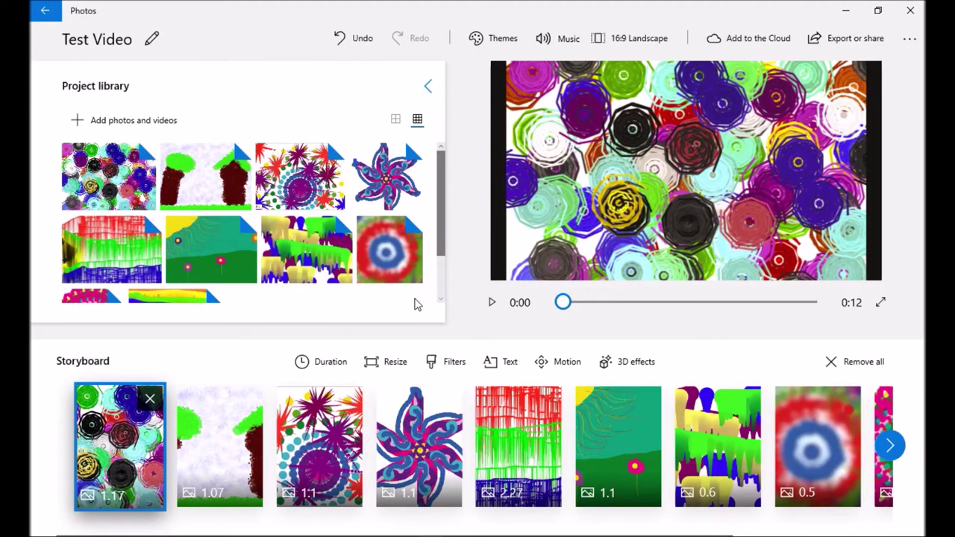
Step: Preview the video, then stop and rewind it to the start
{"action": "left_click", "coordinate": [492, 302]}
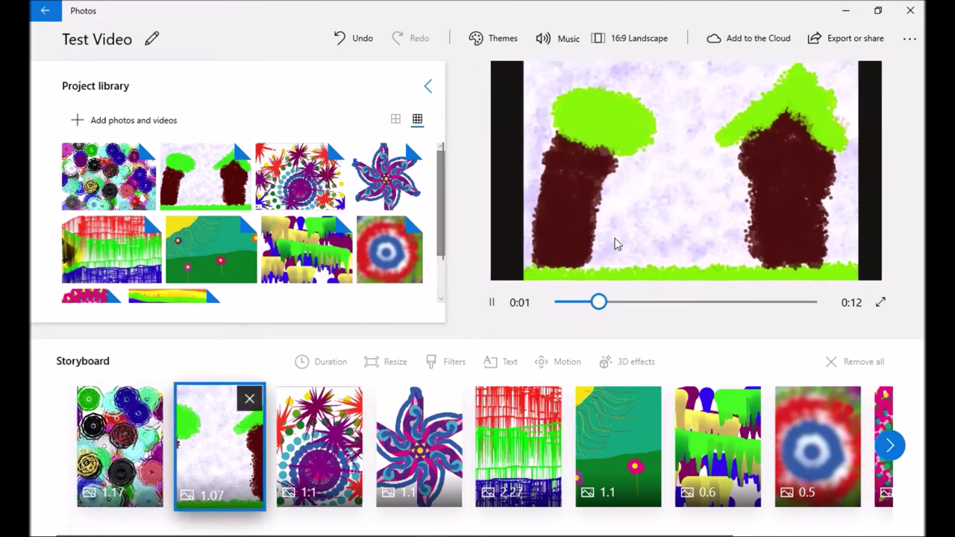
{"action": "left_click", "coordinate": [493, 304]}
{"action": "left_click", "coordinate": [565, 301]}
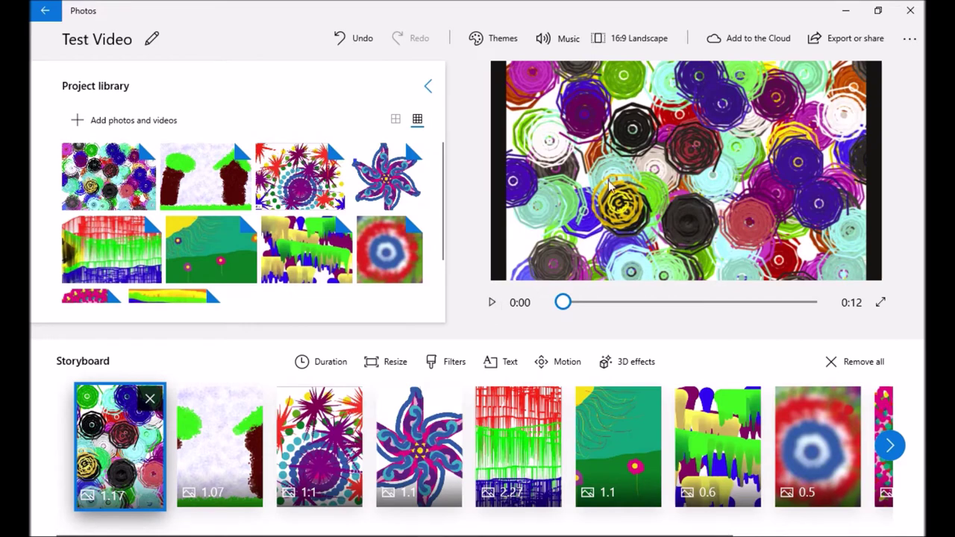
Step: Set the first clip to 2 seconds and the two-trees clip to 3 seconds
{"action": "left_click", "coordinate": [326, 363]}
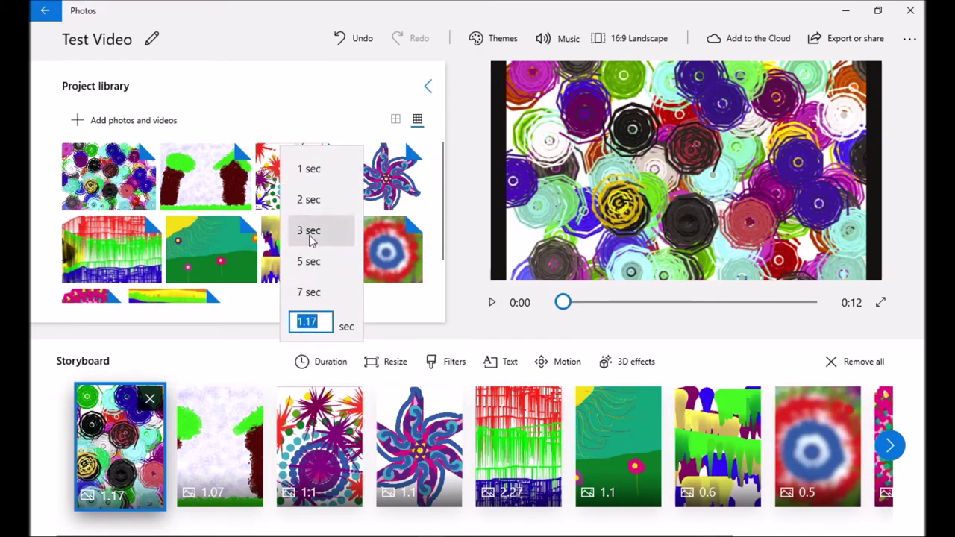
{"action": "left_click", "coordinate": [312, 200]}
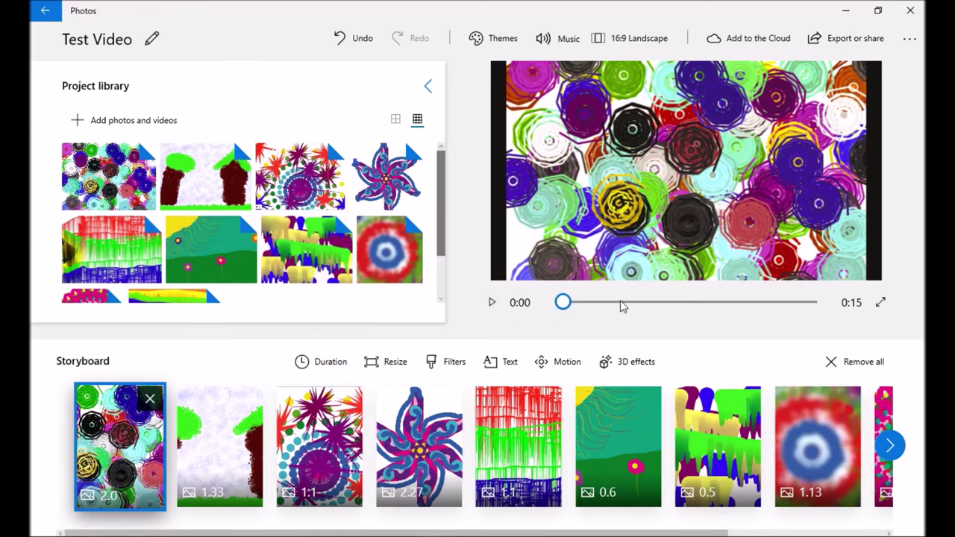
{"action": "left_click", "coordinate": [217, 445]}
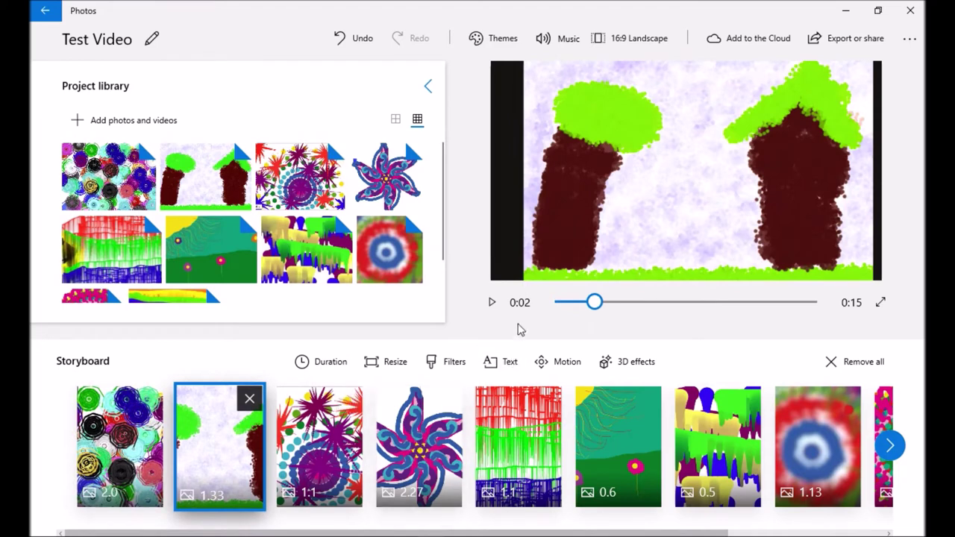
{"action": "left_click", "coordinate": [329, 362]}
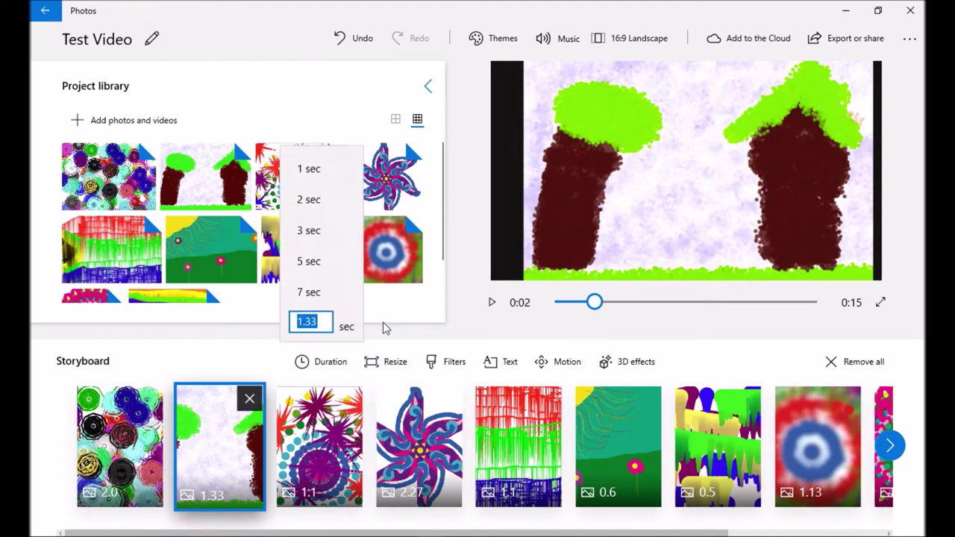
{"action": "left_click", "coordinate": [315, 237]}
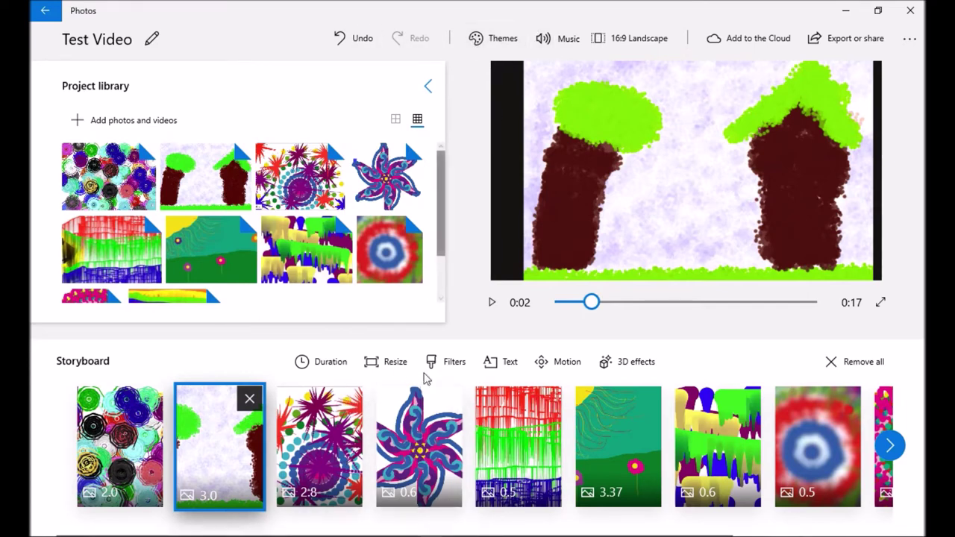
Step: Caption the two-trees slide 'Making a Video' in Electric style along the bottom
{"action": "left_click", "coordinate": [494, 363]}
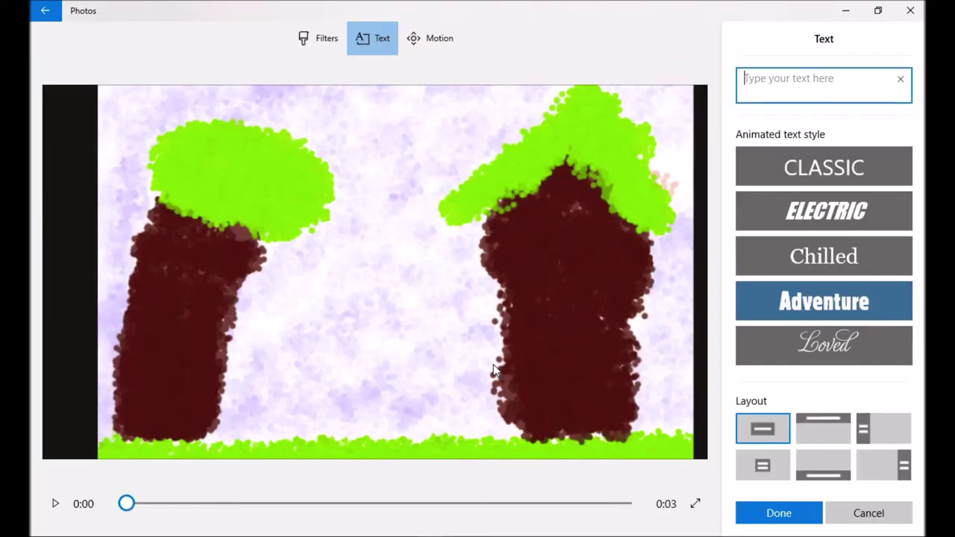
{"action": "left_click", "coordinate": [813, 213]}
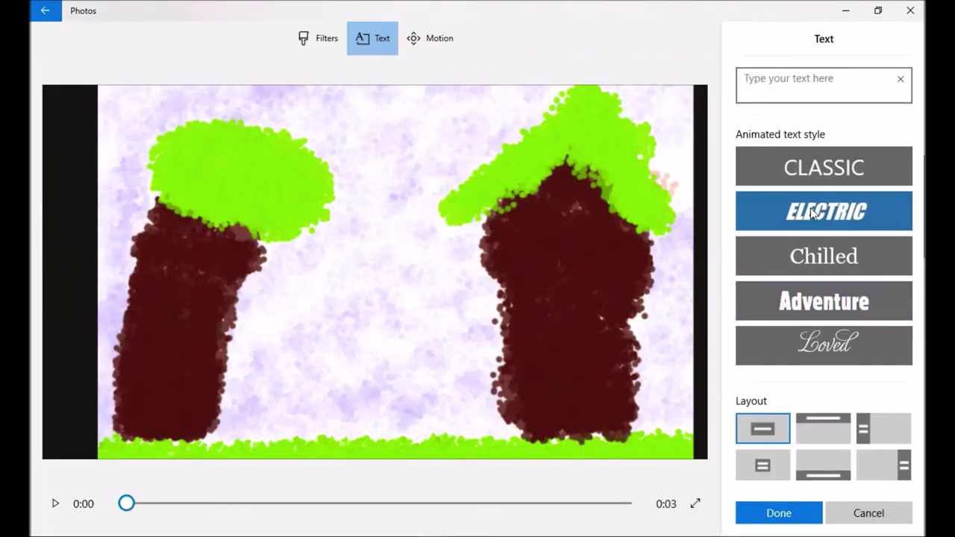
{"action": "left_click", "coordinate": [770, 85]}
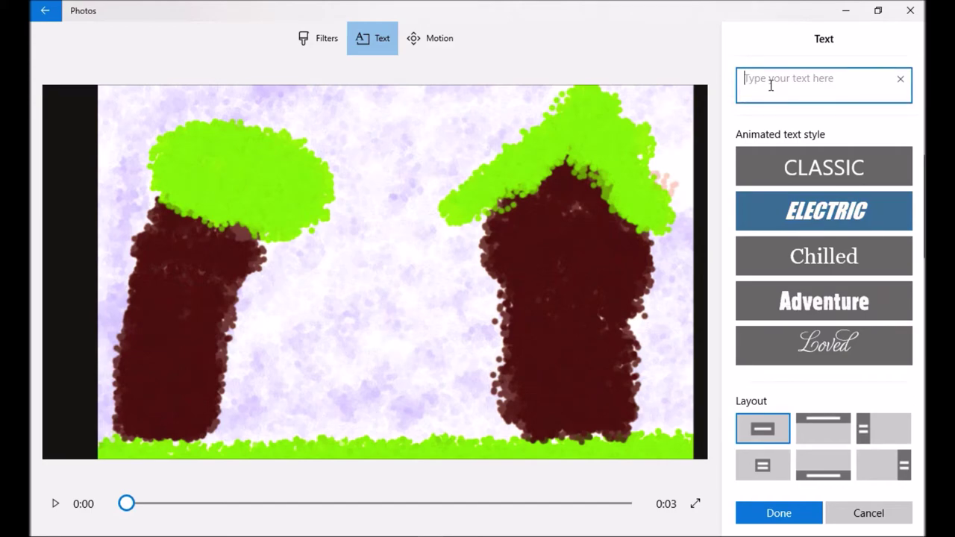
{"action": "type", "text": "M"}
{"action": "key", "text": "BackSpace"}
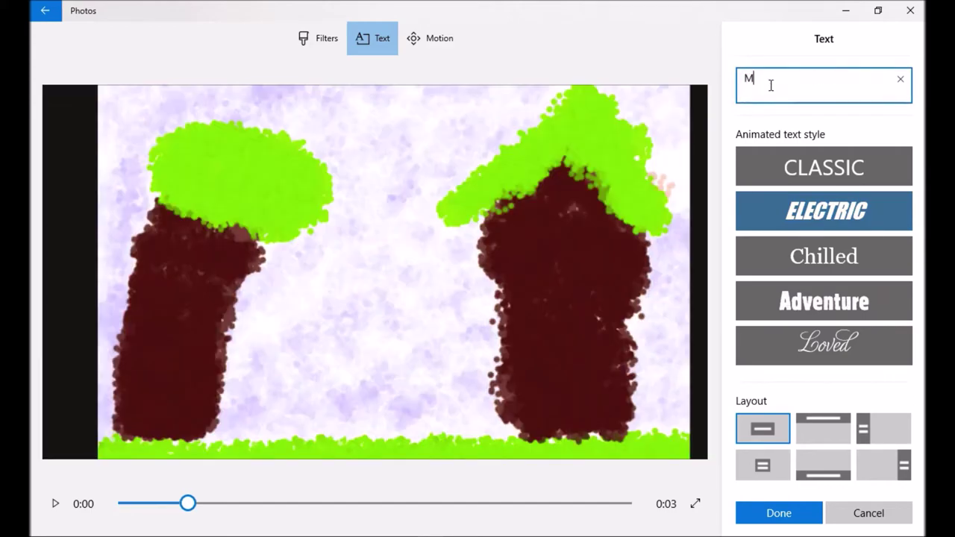
{"action": "type", "text": "aking a "}
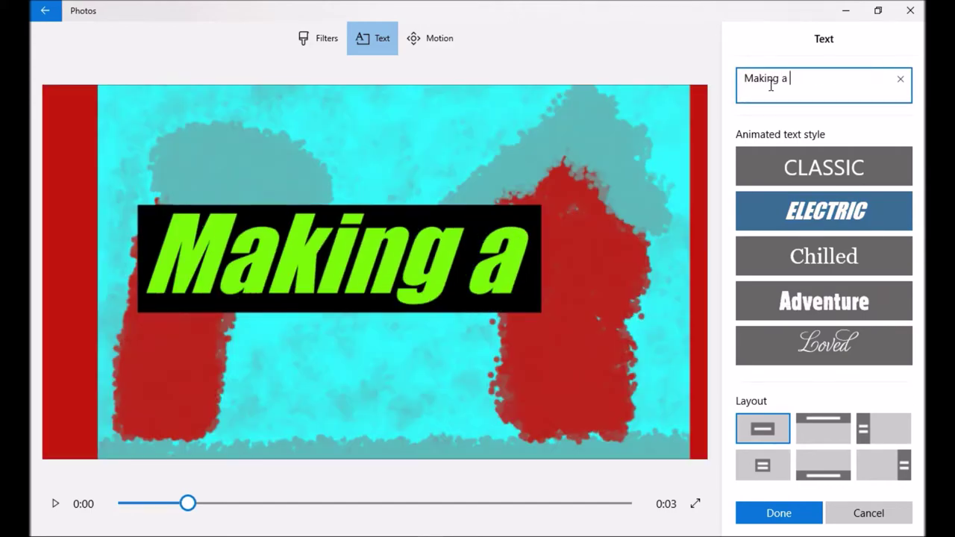
{"action": "type", "text": "Video"}
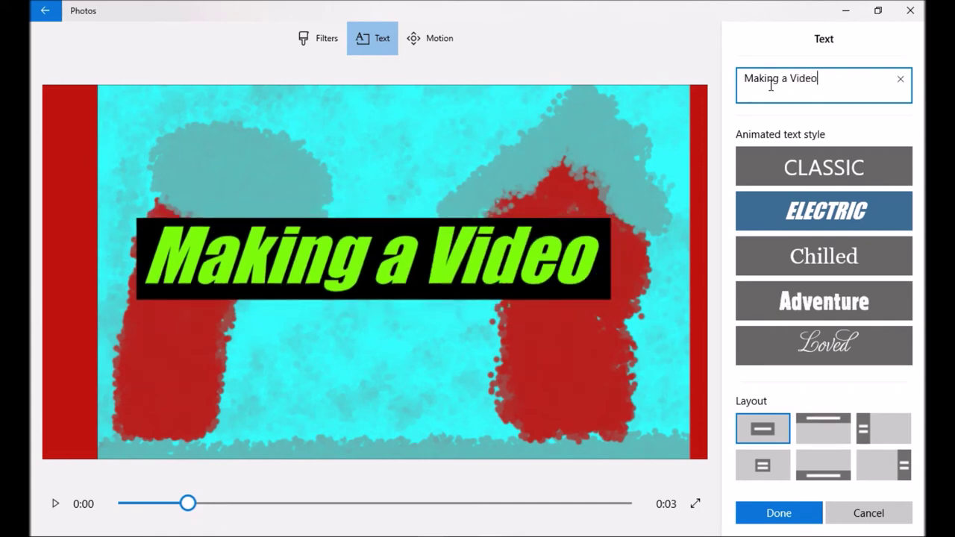
{"action": "left_click", "coordinate": [831, 462]}
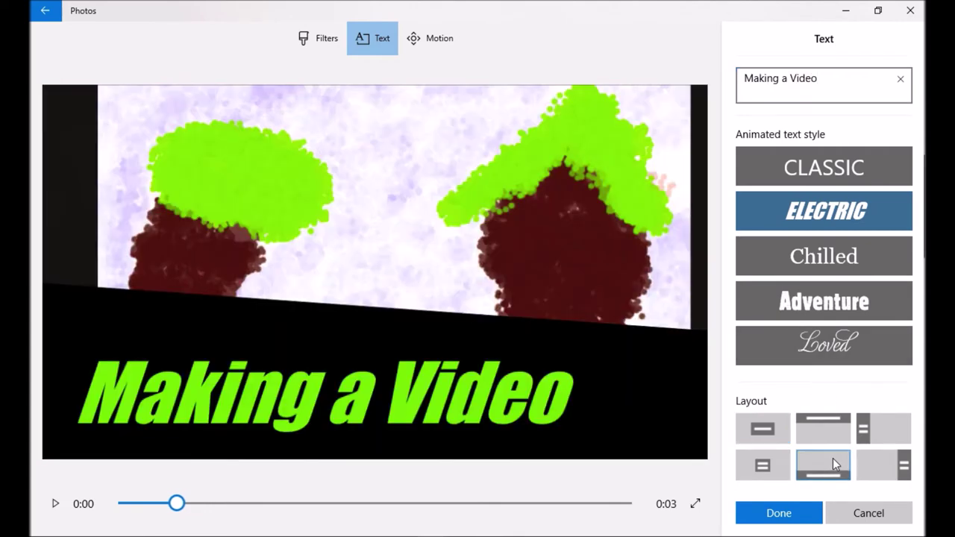
{"action": "left_click", "coordinate": [781, 514]}
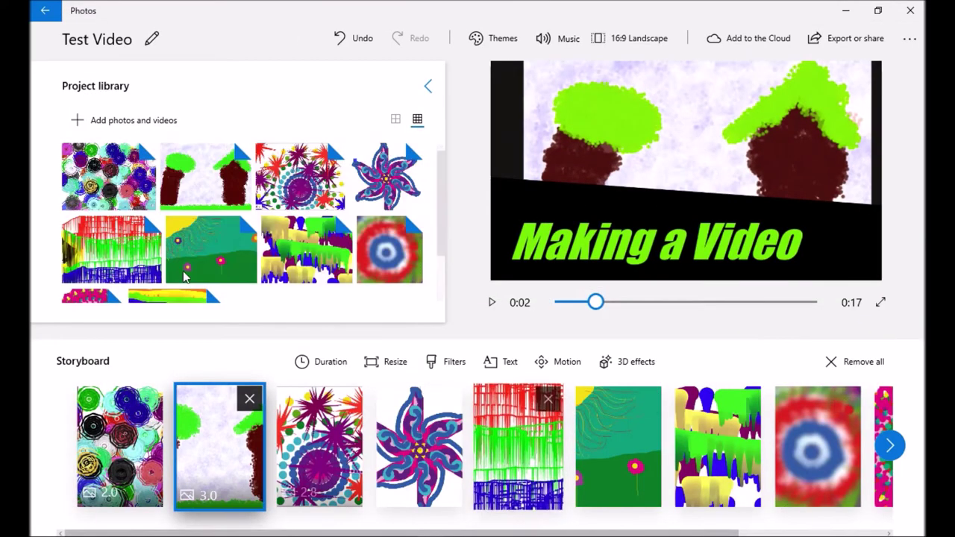
Step: Preview the video from the first picture, then pause it
{"action": "left_click", "coordinate": [133, 462]}
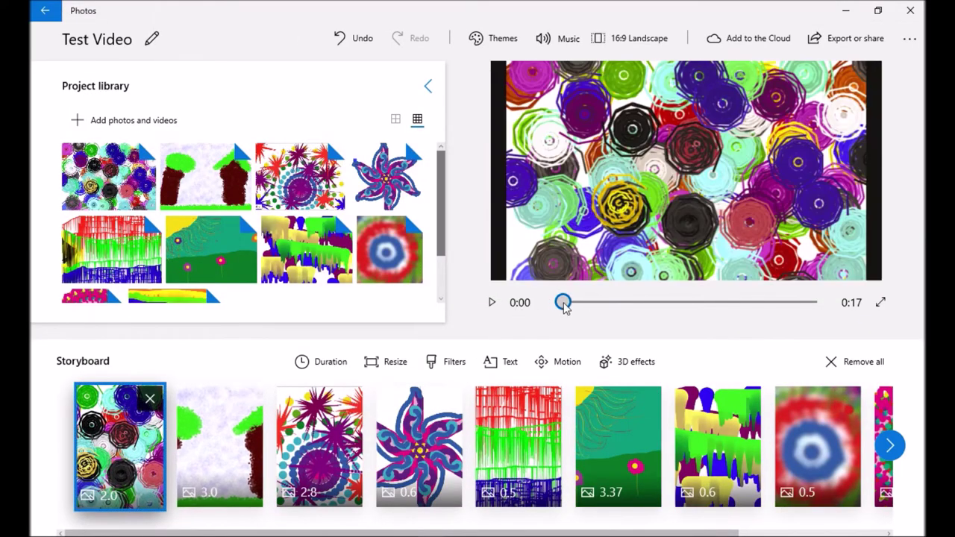
{"action": "left_click", "coordinate": [492, 303]}
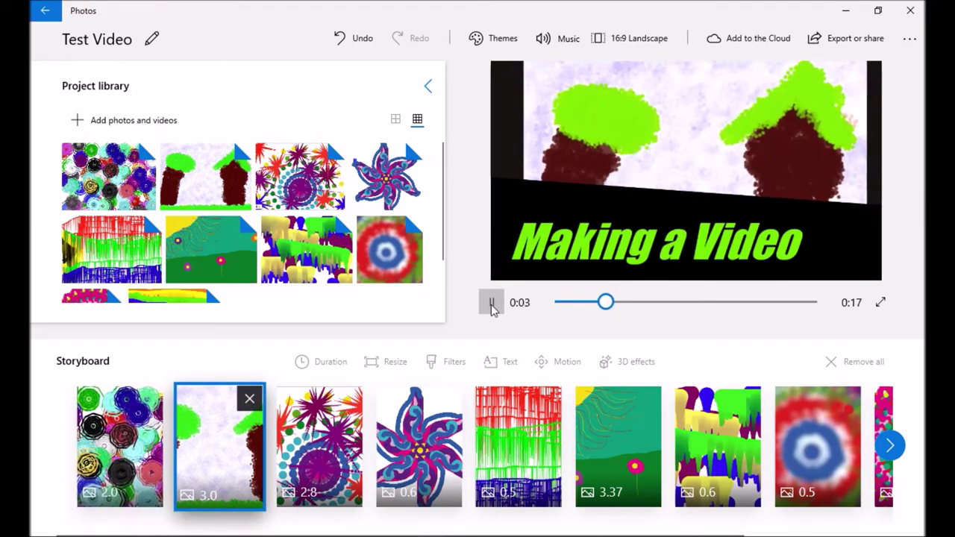
{"action": "left_click", "coordinate": [491, 304]}
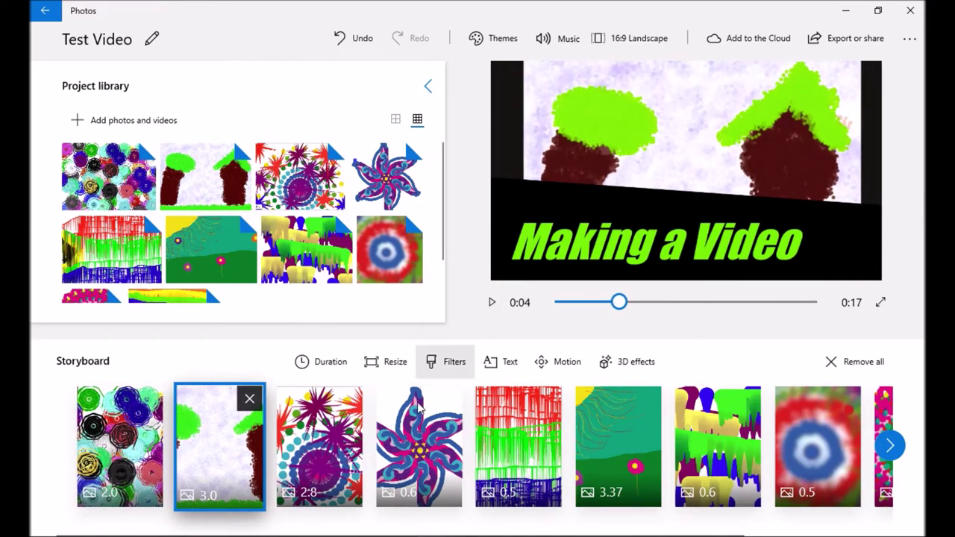
Step: Make the starburst picture last 5 seconds, bringing the video to 0:20
{"action": "left_click", "coordinate": [332, 436]}
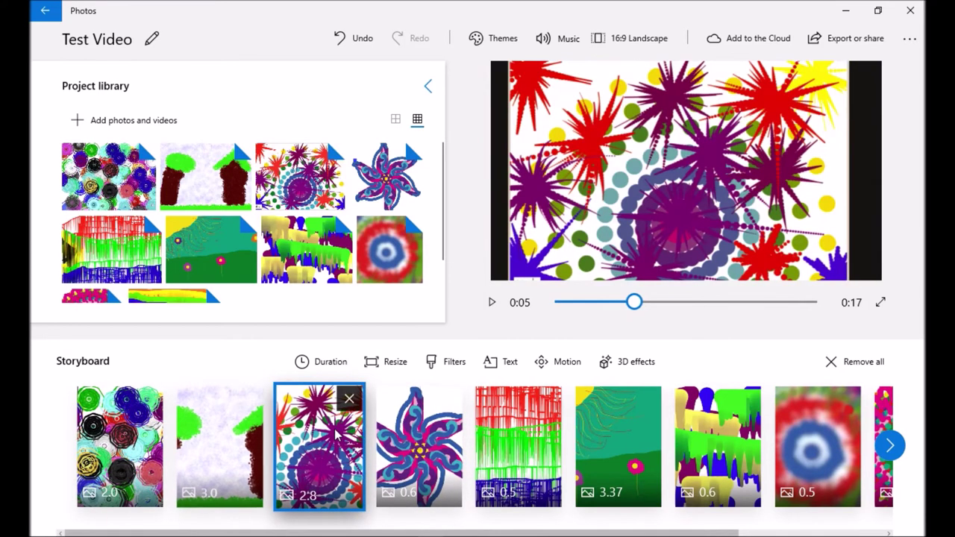
{"action": "left_click", "coordinate": [327, 371]}
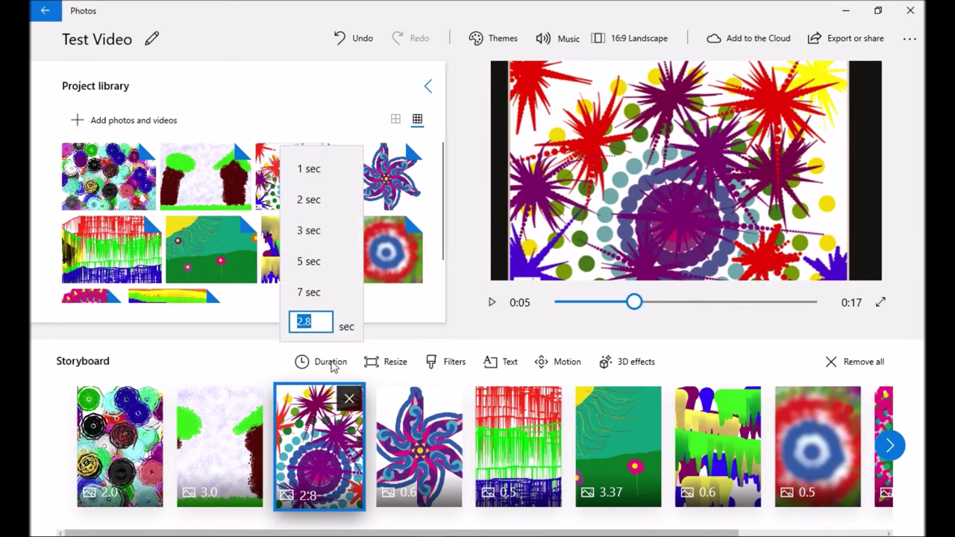
{"action": "left_click", "coordinate": [317, 260]}
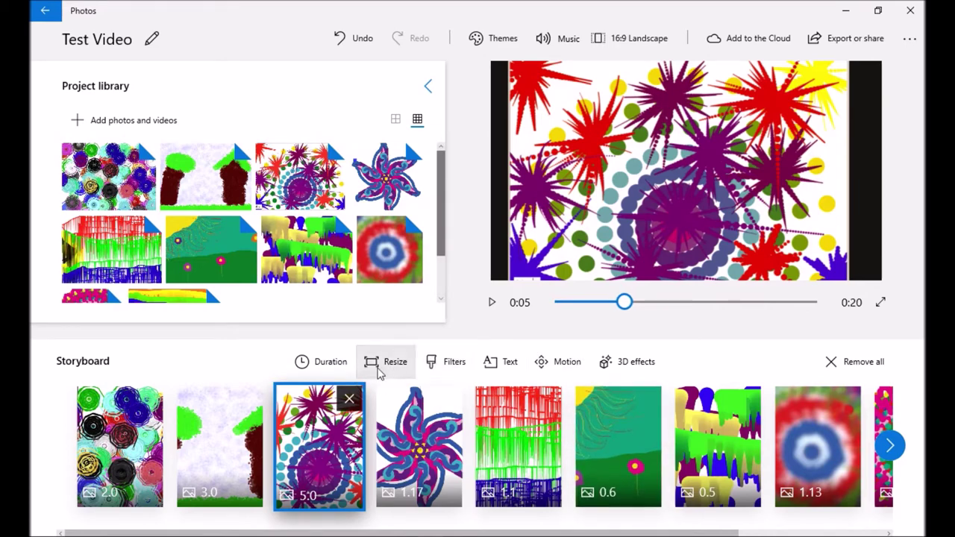
{"action": "left_click", "coordinate": [500, 363]}
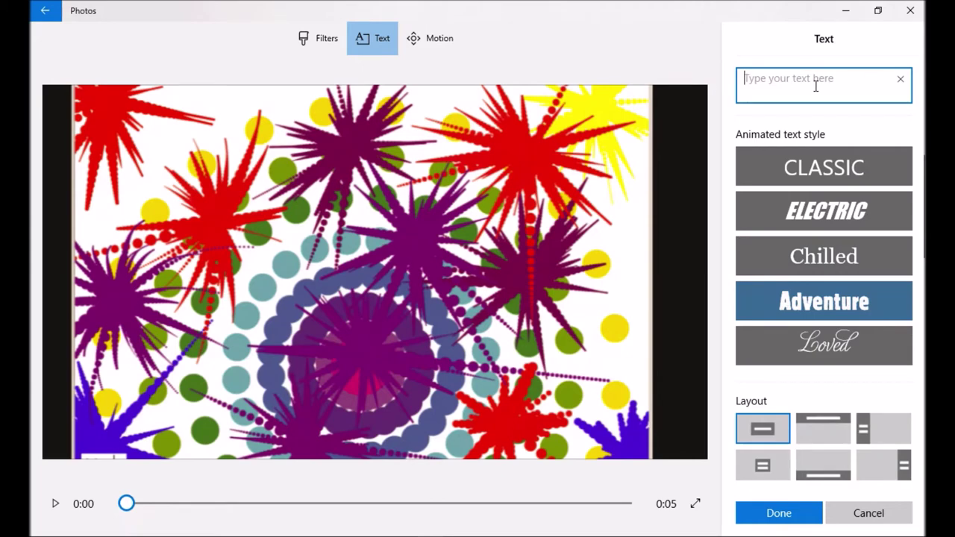
Step: Caption the starburst slide 'From your picture collection' at its lower left
{"action": "type", "text": "For"}
{"action": "type", "text": "r"}
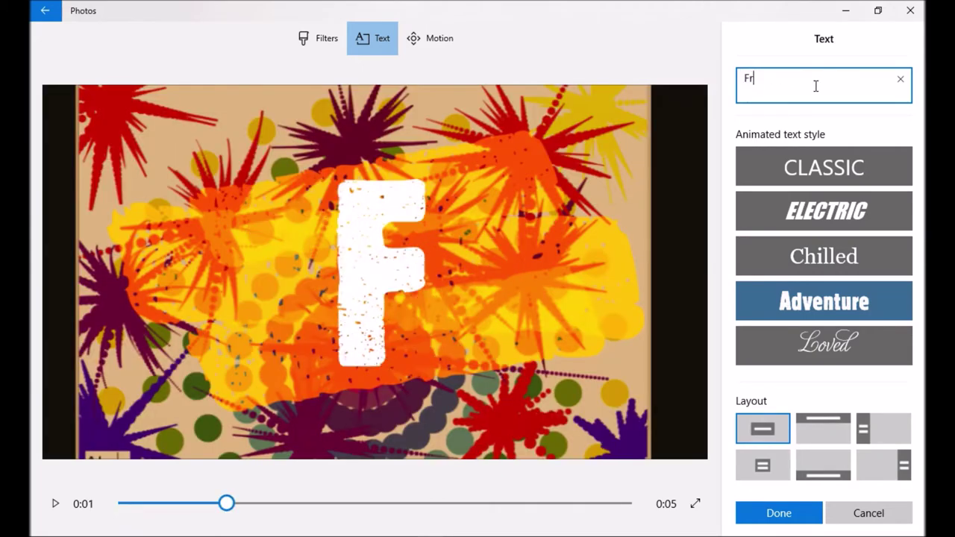
{"action": "type", "text": "om yo"}
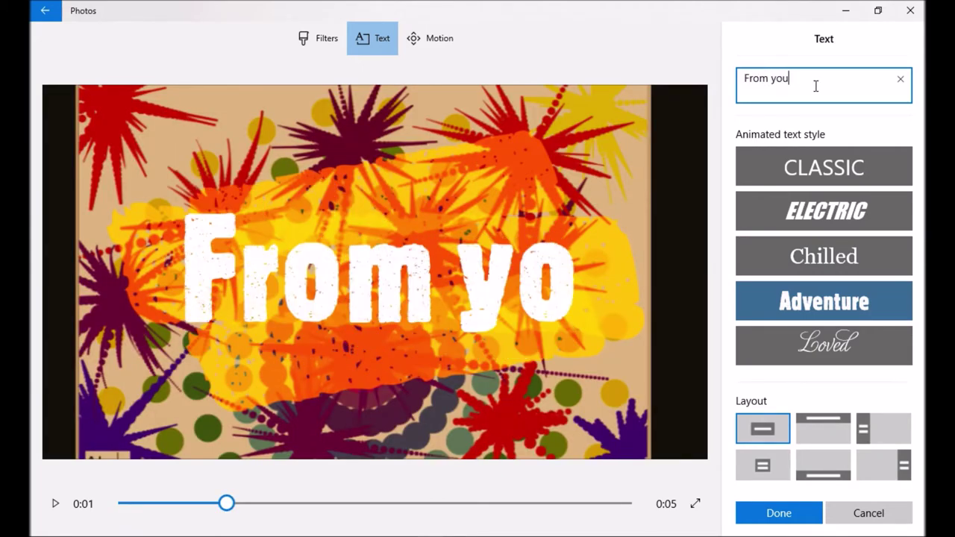
{"action": "type", "text": "u"}
{"action": "type", "text": "pic"}
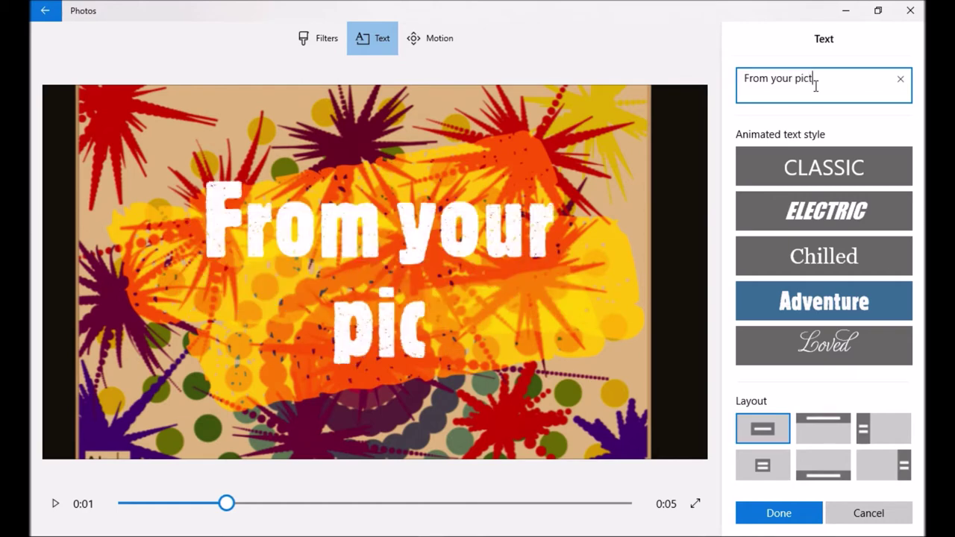
{"action": "type", "text": "t"}
{"action": "type", "text": "e col"}
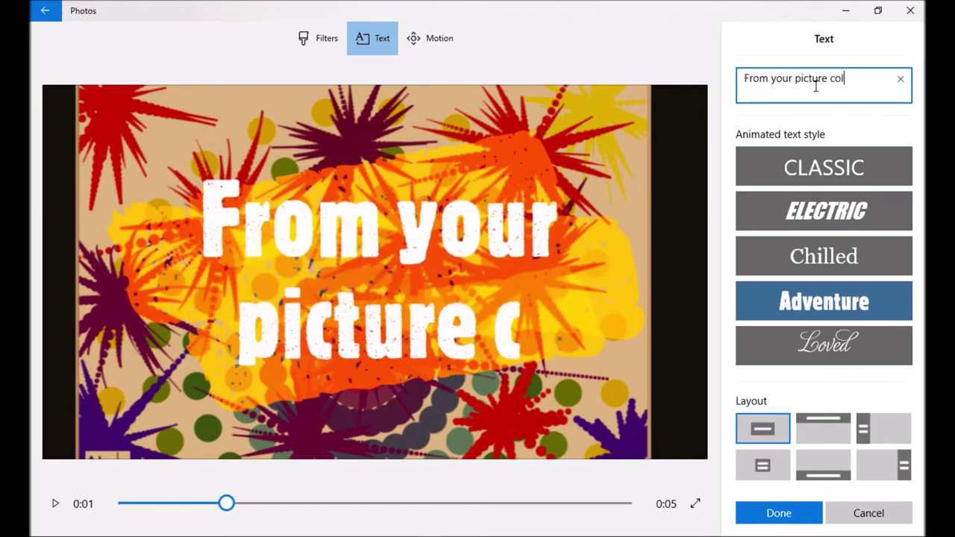
{"action": "type", "text": "lection"}
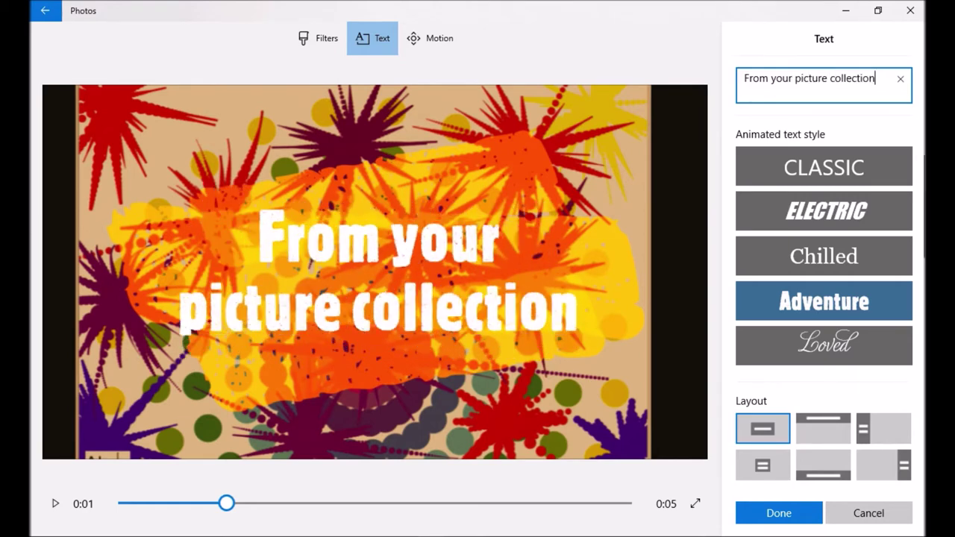
{"action": "left_click", "coordinate": [826, 474]}
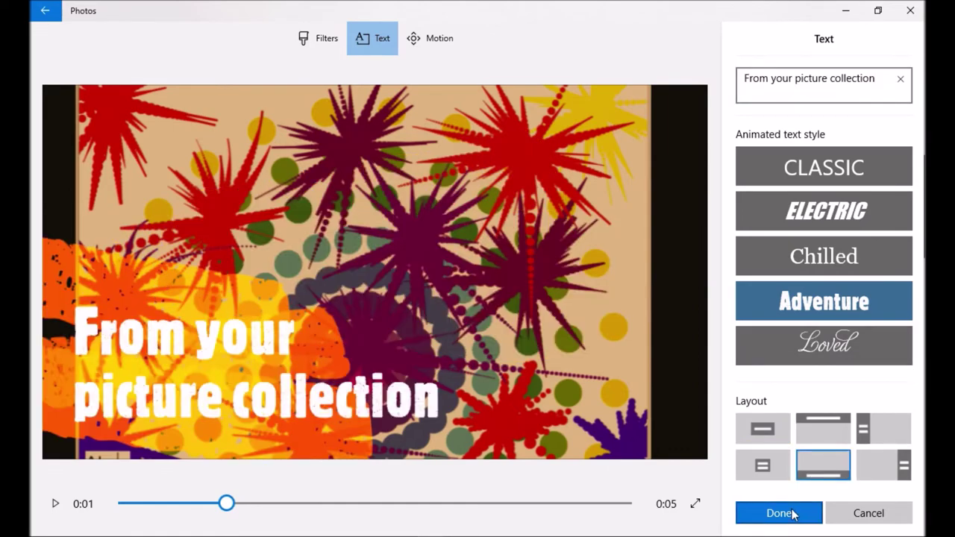
{"action": "left_click", "coordinate": [792, 515]}
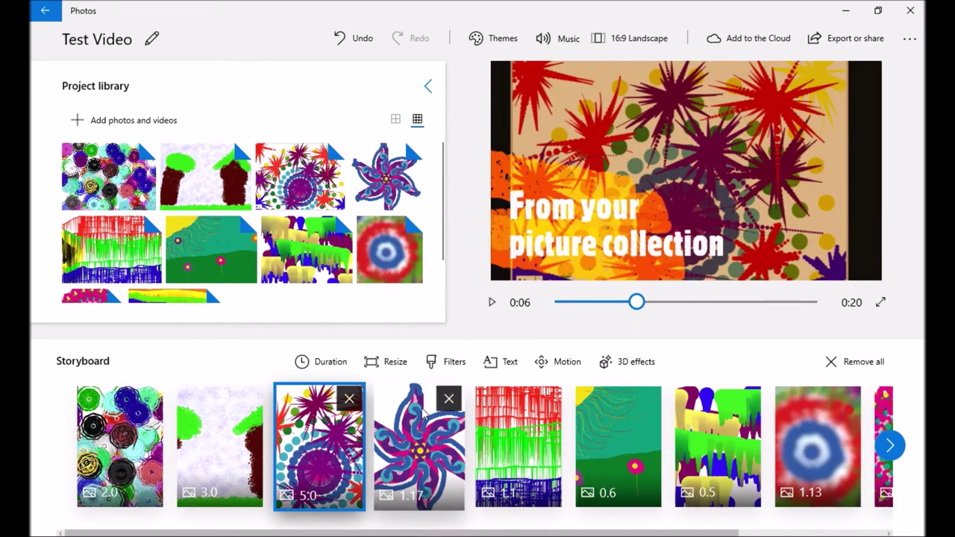
Step: Apply the Loved filter to the starburst picture after trying Iceberg and Energy
{"action": "left_click", "coordinate": [444, 366]}
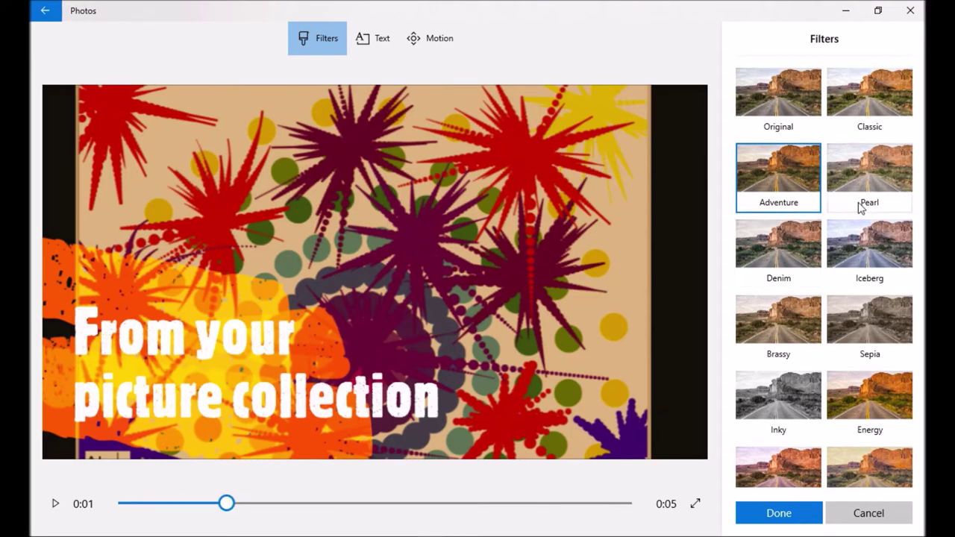
{"action": "left_click", "coordinate": [878, 257]}
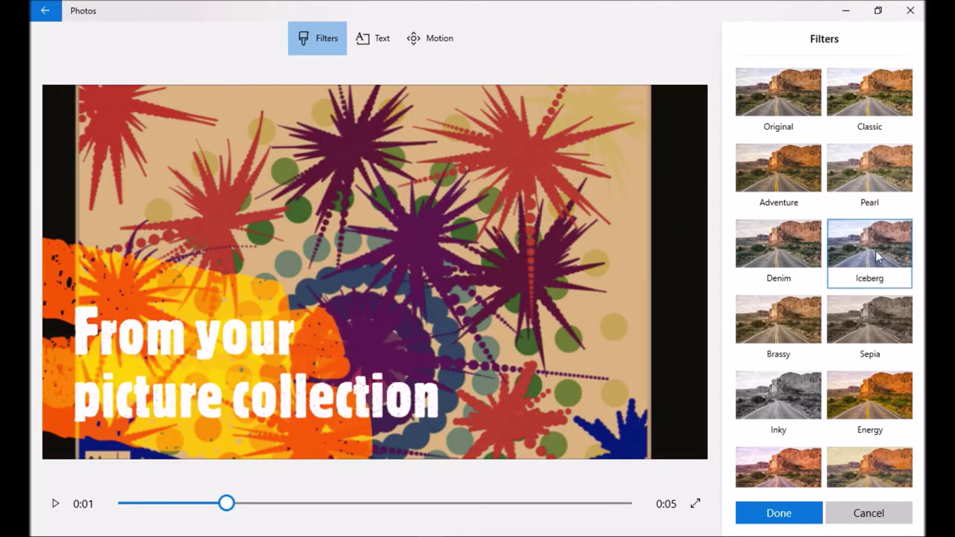
{"action": "left_click", "coordinate": [866, 385]}
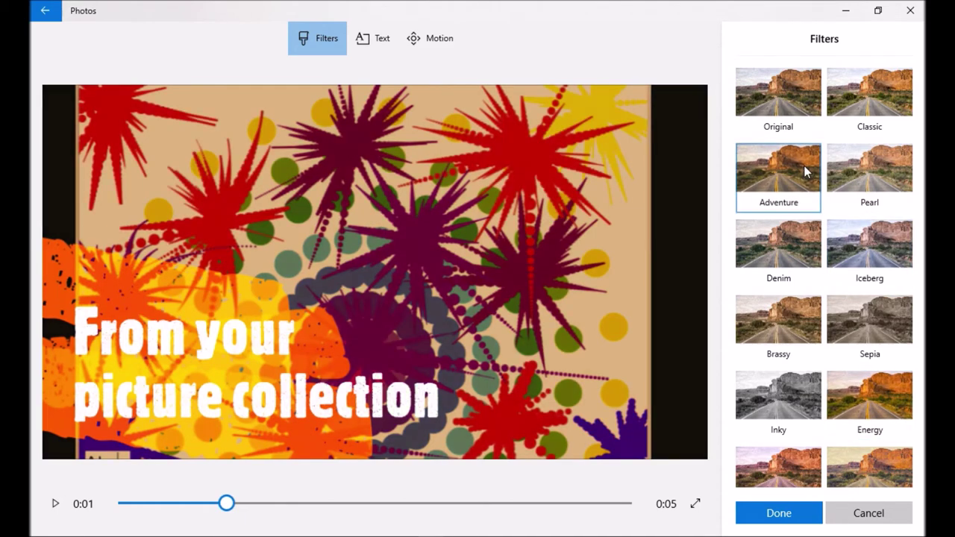
{"action": "left_click", "coordinate": [869, 467]}
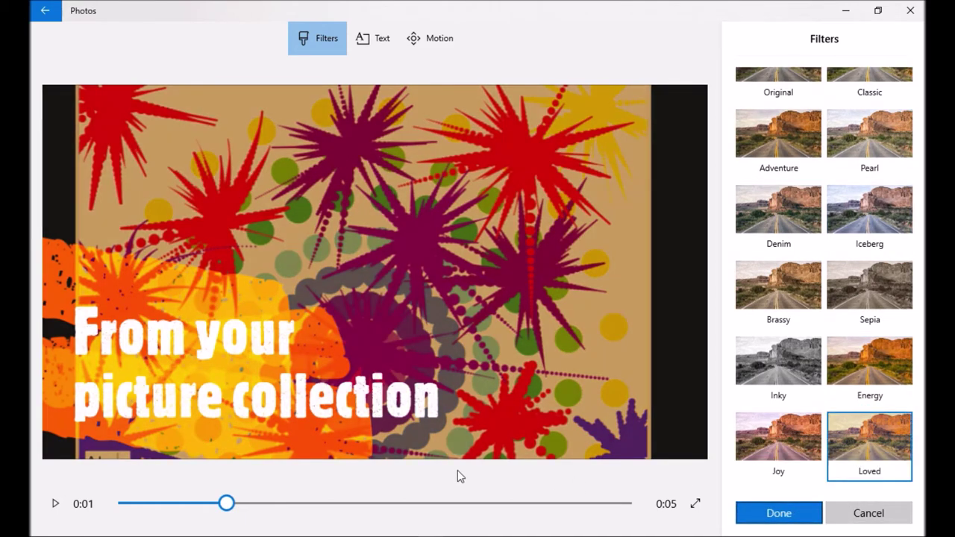
{"action": "key", "text": "Return"}
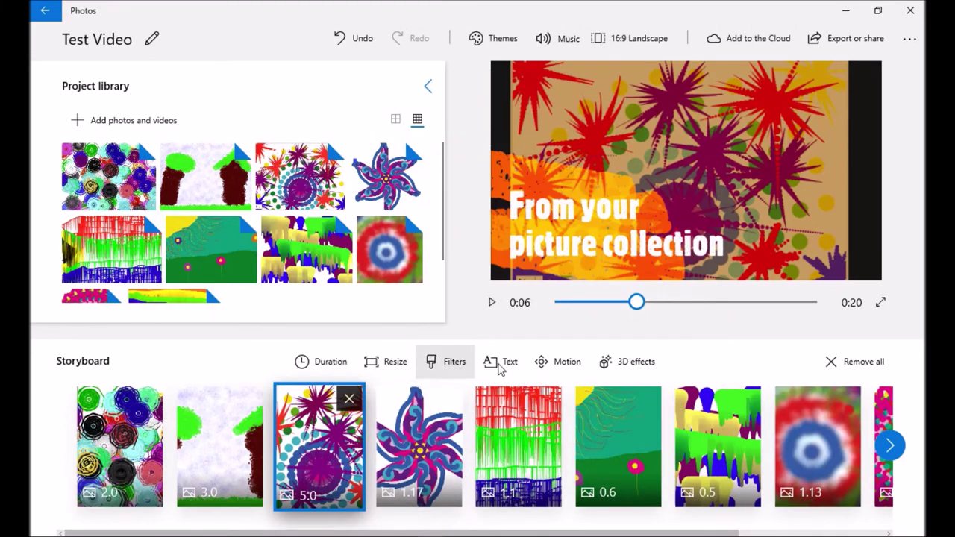
{"action": "left_click", "coordinate": [568, 363]}
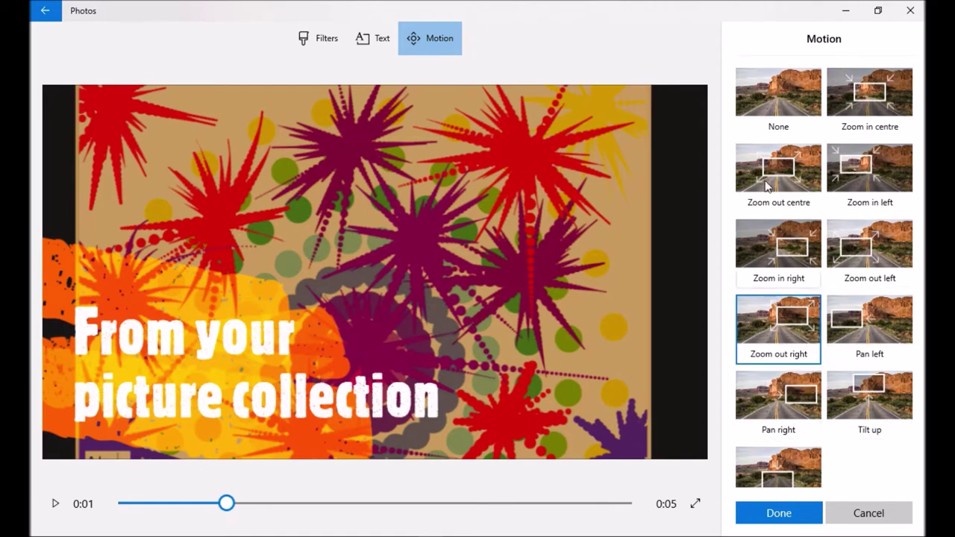
Step: Give the starburst picture a zoom-in-centre camera motion
{"action": "left_click", "coordinate": [867, 94]}
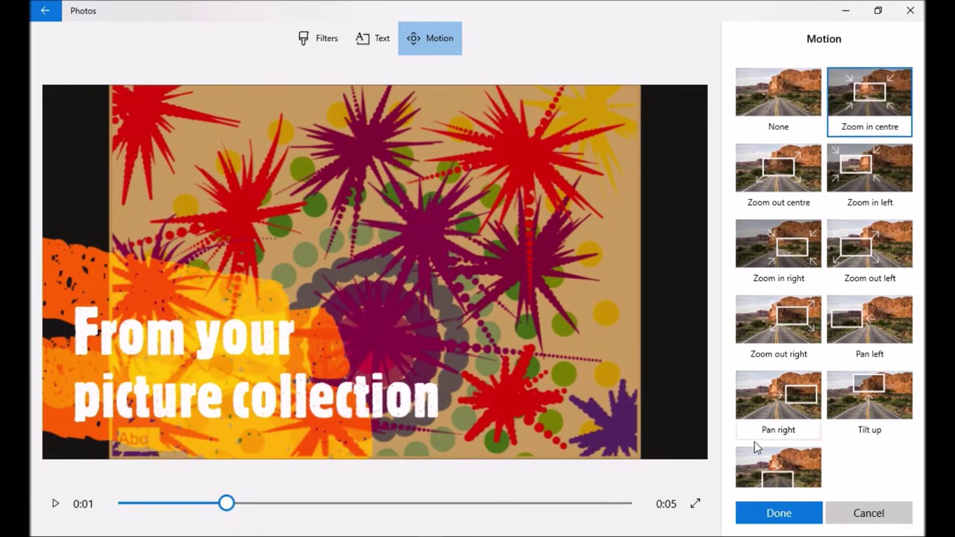
{"action": "left_click", "coordinate": [768, 513]}
{"action": "left_click", "coordinate": [621, 365]}
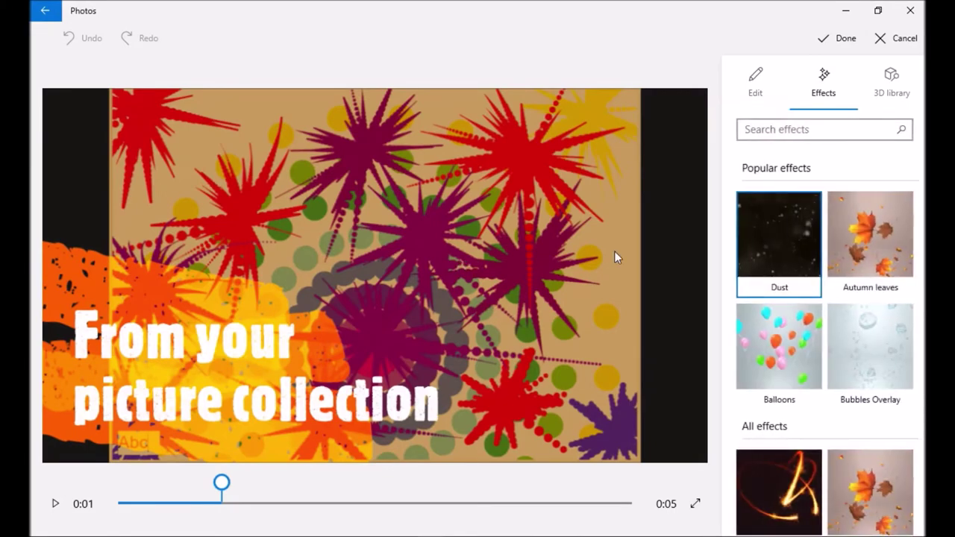
Step: Add Bubbles Overlay and Balloons to the starburst slide, enlarging the balloon area at both corners
{"action": "left_click", "coordinate": [872, 348]}
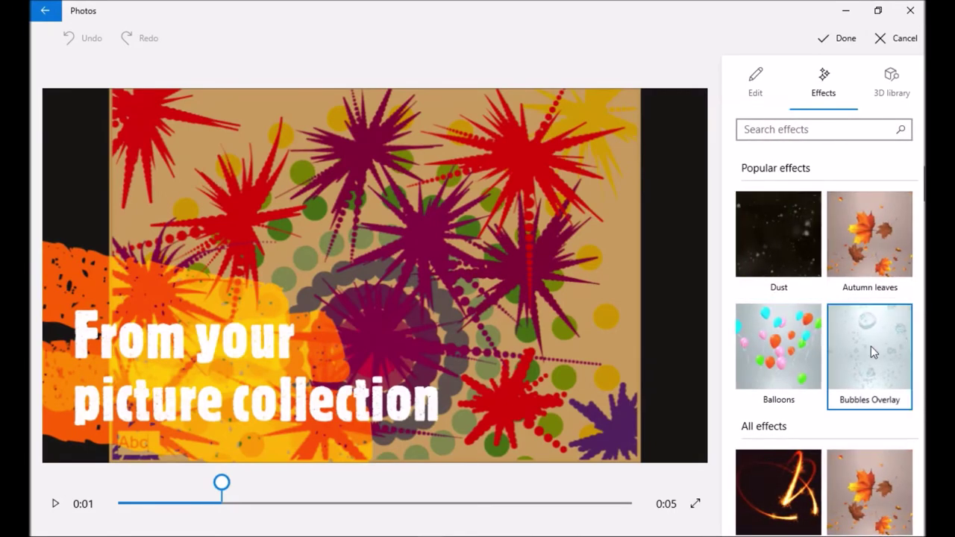
{"action": "left_click", "coordinate": [792, 350]}
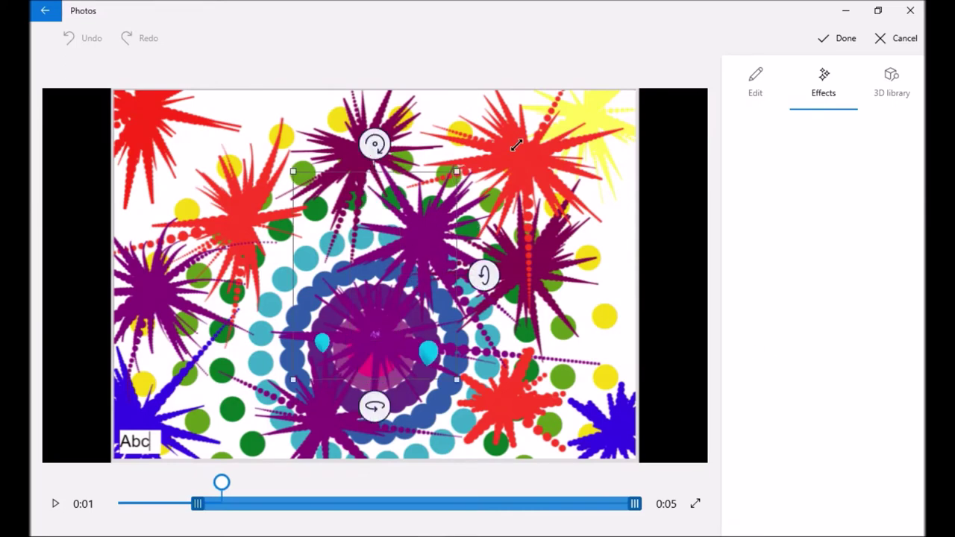
{"action": "left_click_drag", "start_coordinate": [516, 145], "coordinate": [555, 104]}
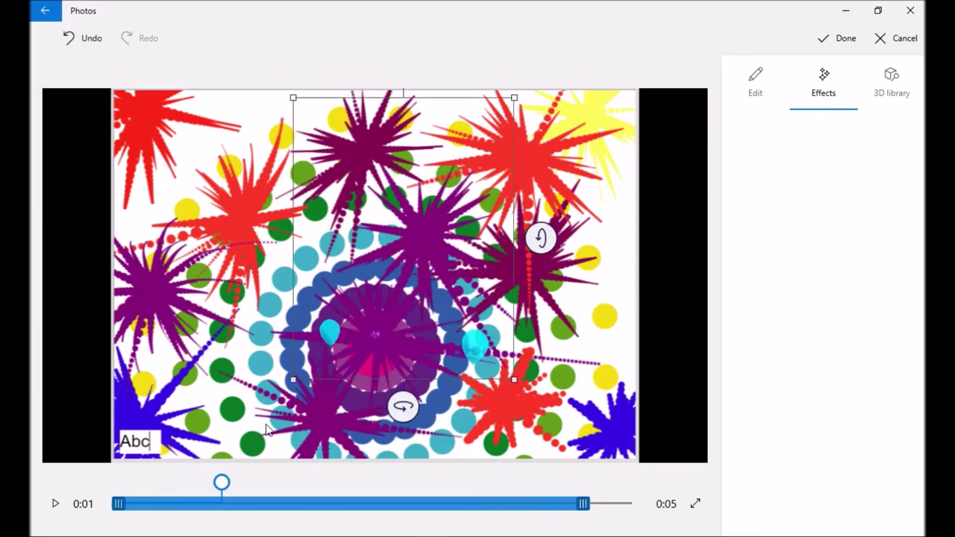
{"action": "left_click_drag", "start_coordinate": [293, 380], "coordinate": [196, 461]}
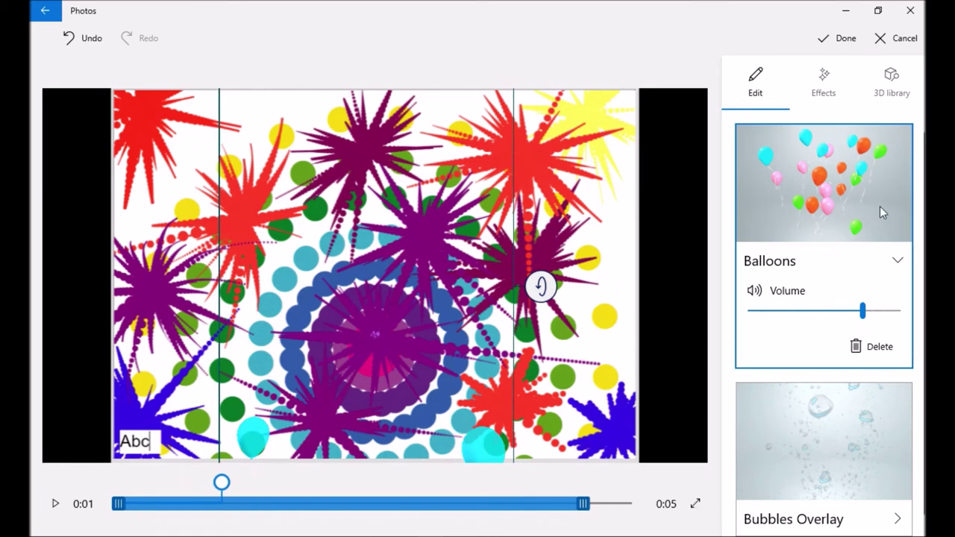
{"action": "left_click", "coordinate": [837, 42]}
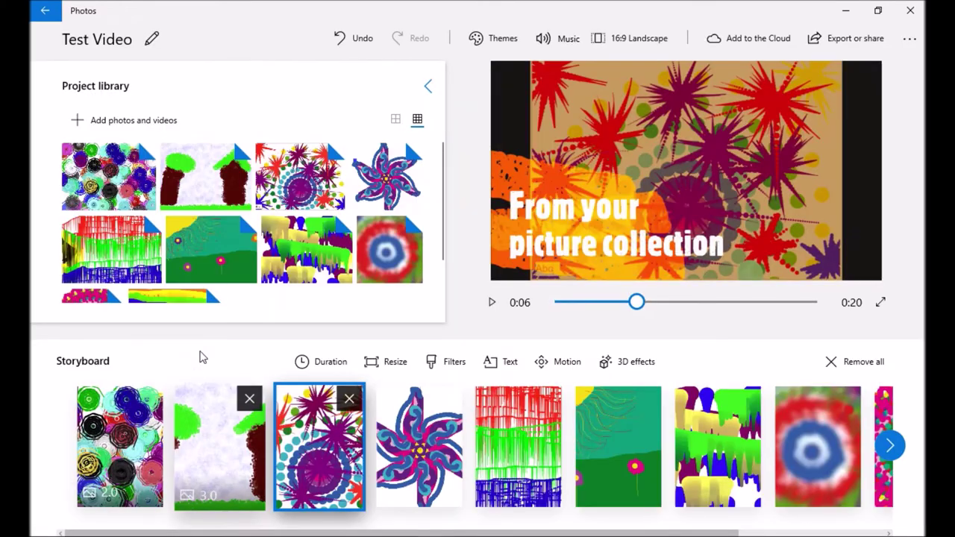
Step: Play the slideshow preview from the trees picture, then pause it
{"action": "left_click", "coordinate": [226, 451]}
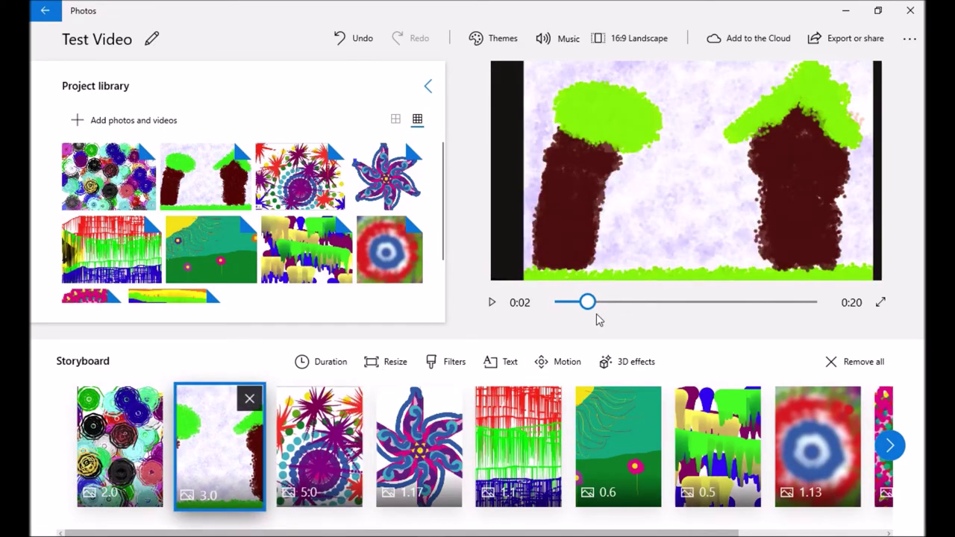
{"action": "left_click", "coordinate": [493, 303]}
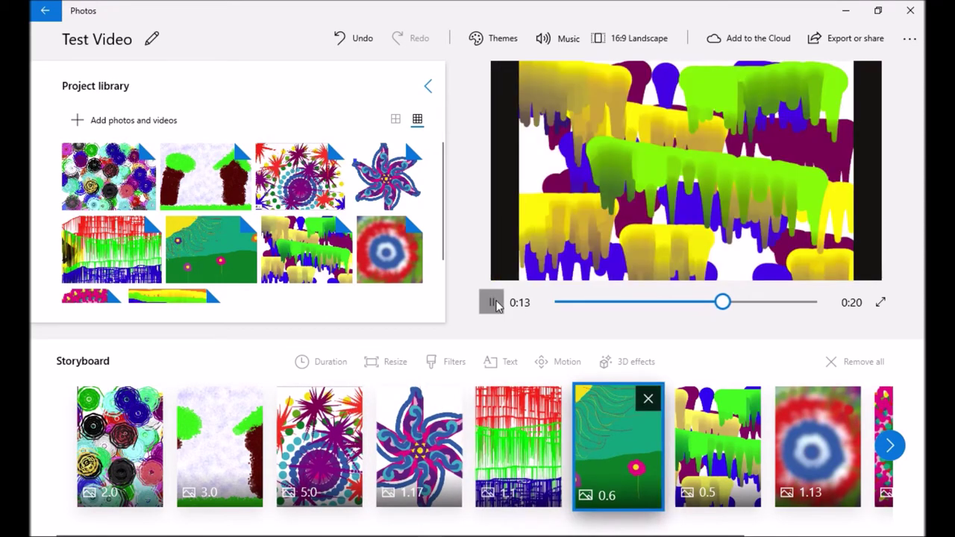
{"action": "left_click", "coordinate": [493, 302]}
Step: Select the purple star painting and show its sizing options
{"action": "left_click", "coordinate": [505, 461]}
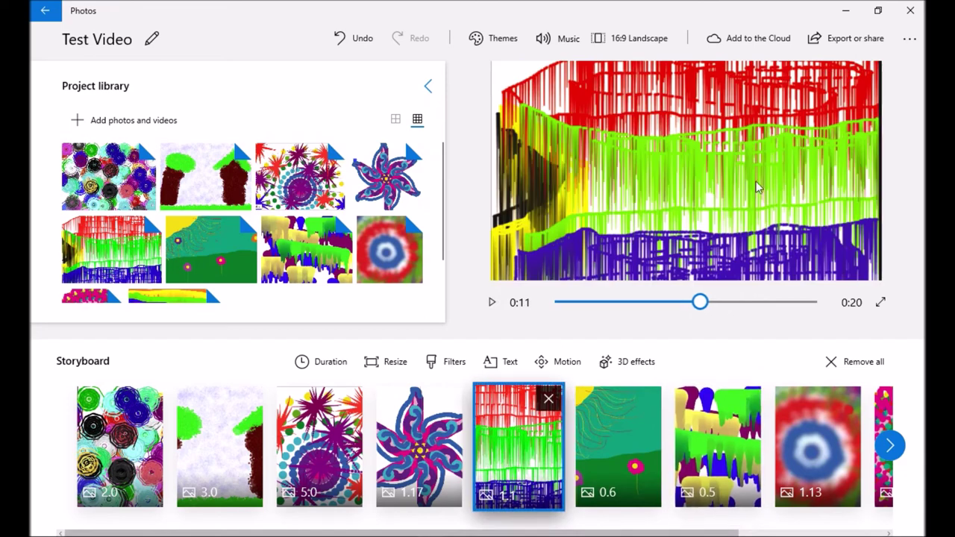
{"action": "key", "text": "Left"}
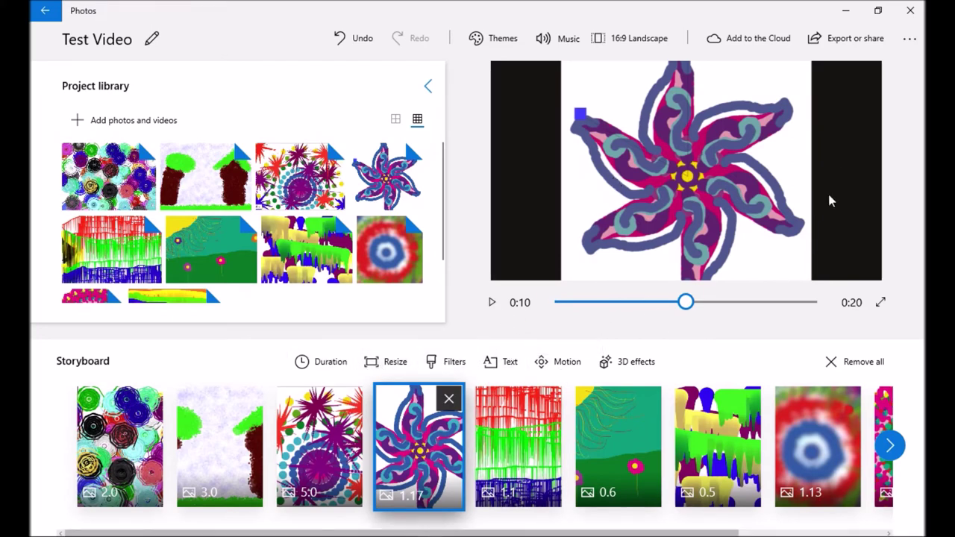
{"action": "left_click", "coordinate": [393, 362]}
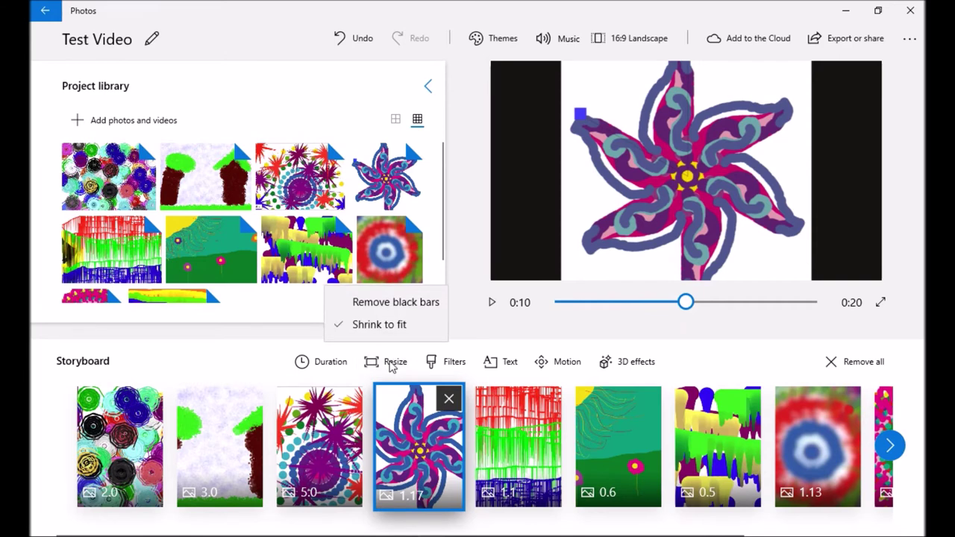
Step: Remove black bars from the star and green meadow paintings, then select the rainbow drip painting
{"action": "left_click", "coordinate": [372, 308]}
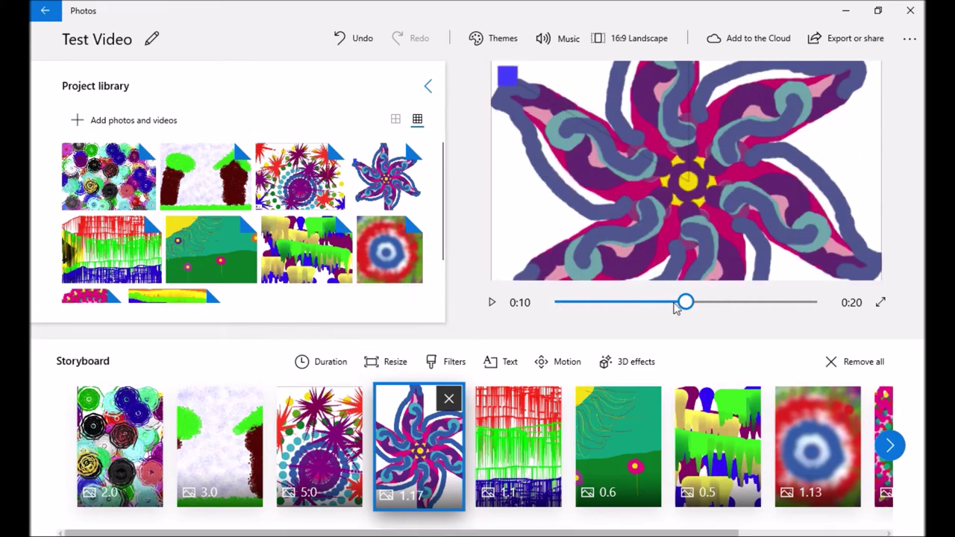
{"action": "left_click", "coordinate": [526, 442]}
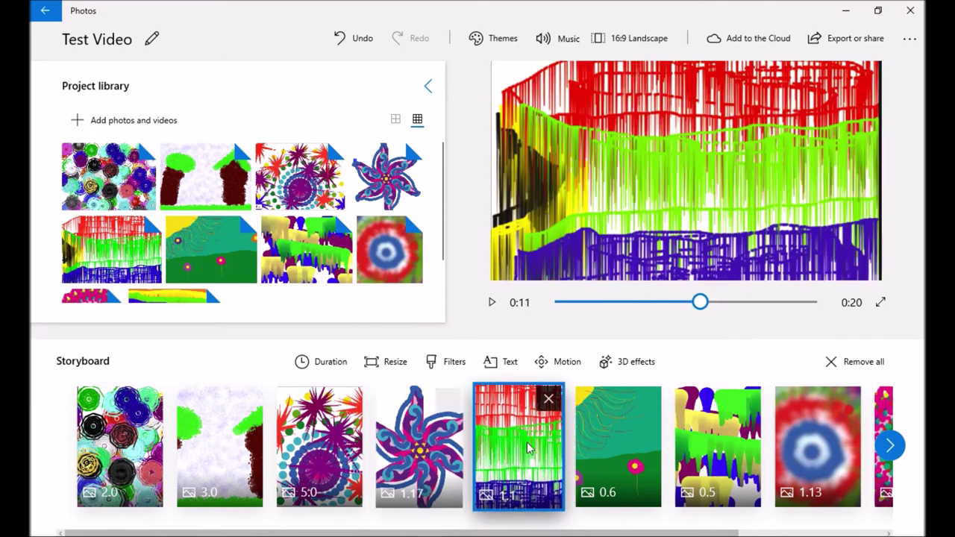
{"action": "left_click", "coordinate": [627, 464]}
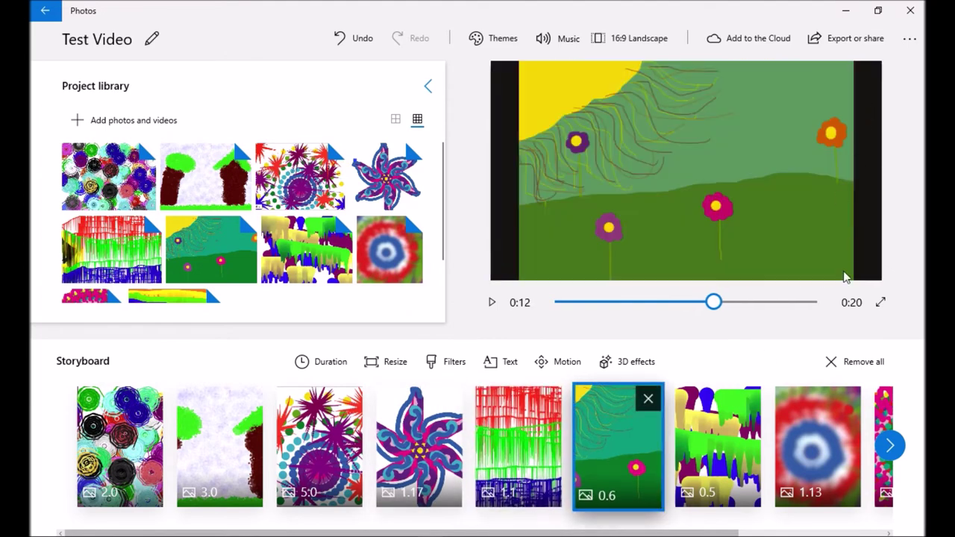
{"action": "left_click", "coordinate": [388, 361]}
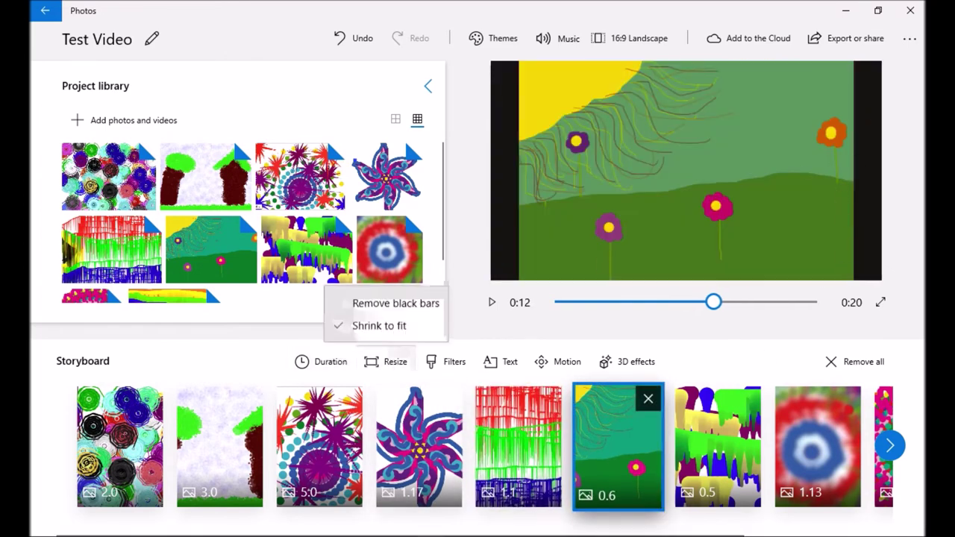
{"action": "left_click", "coordinate": [373, 307]}
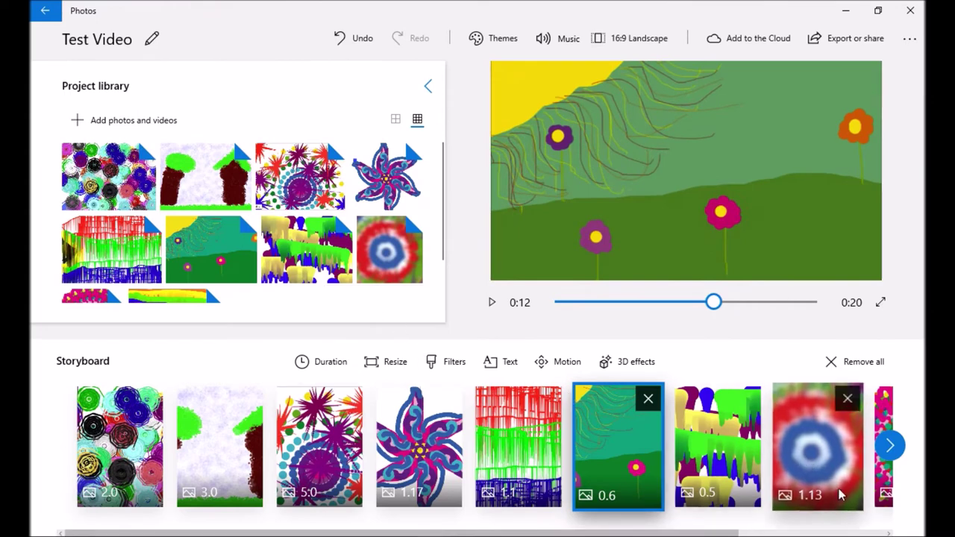
{"action": "left_click_drag", "start_coordinate": [634, 532], "coordinate": [828, 525]}
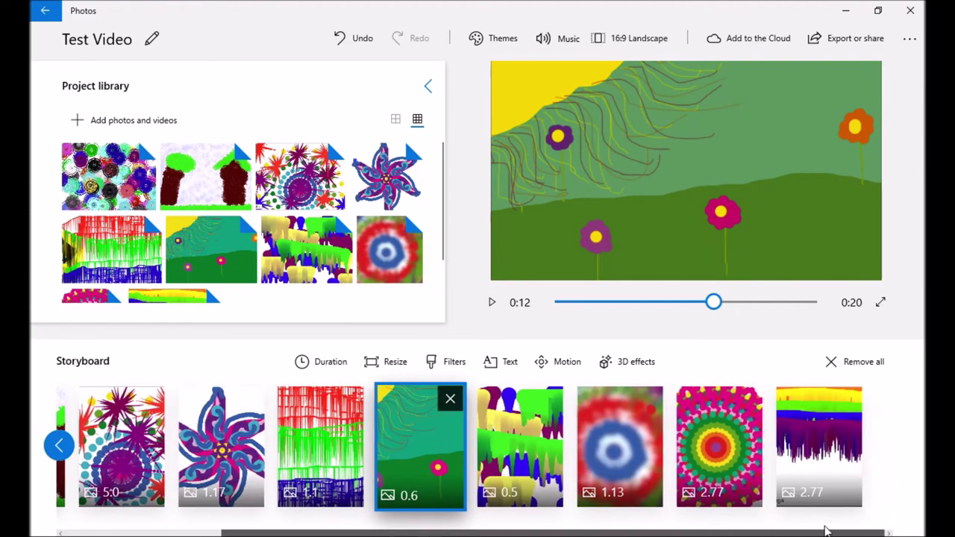
{"action": "left_click", "coordinate": [810, 485]}
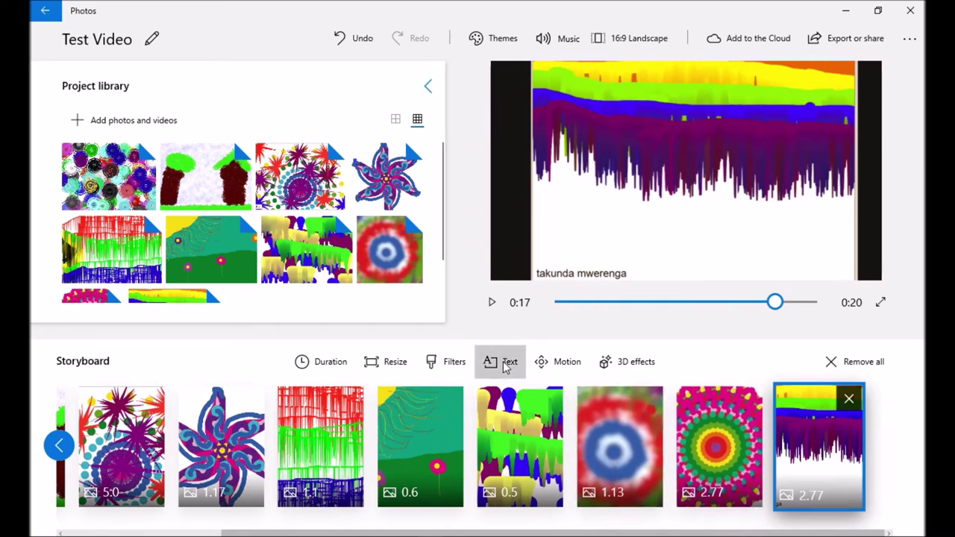
Step: Add a bold 'Thank you for watching this video' caption to the final rainbow drip slide
{"action": "left_click", "coordinate": [506, 366]}
{"action": "type", "text": "ank you fo"}
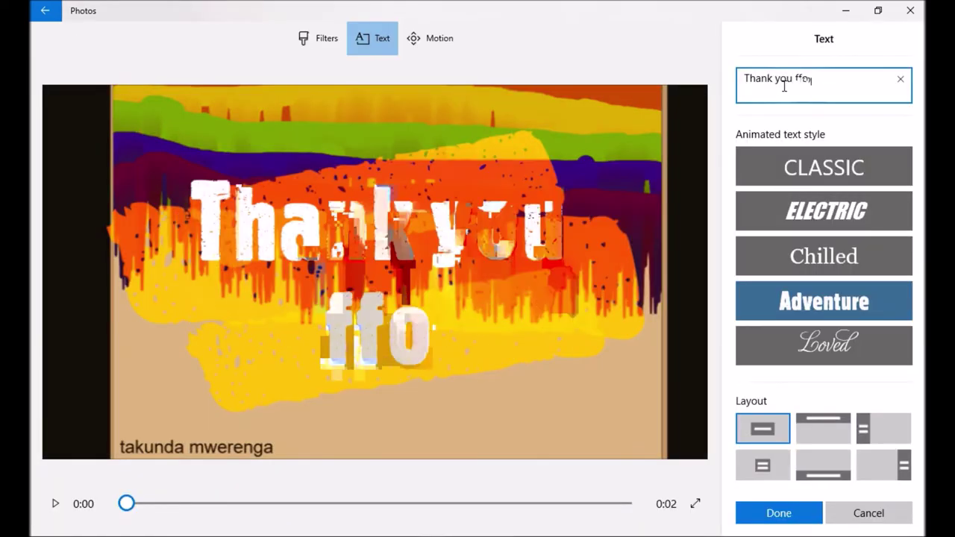
{"action": "type", "text": "r watching this vid"}
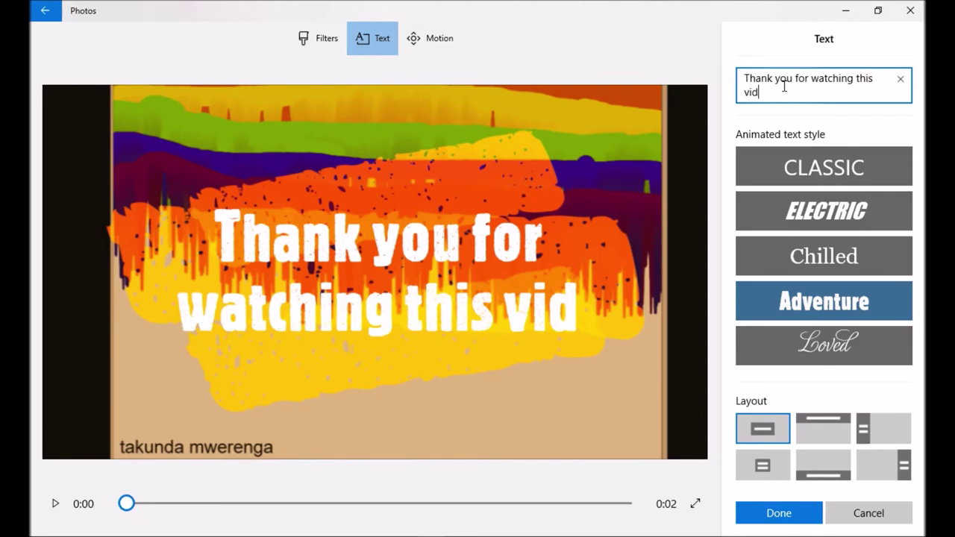
{"action": "type", "text": "eo"}
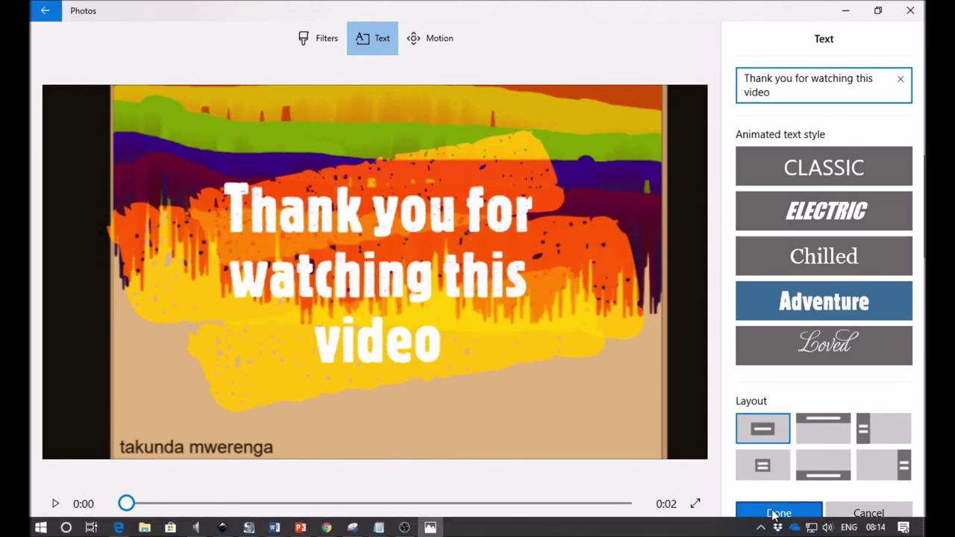
{"action": "left_click", "coordinate": [773, 514]}
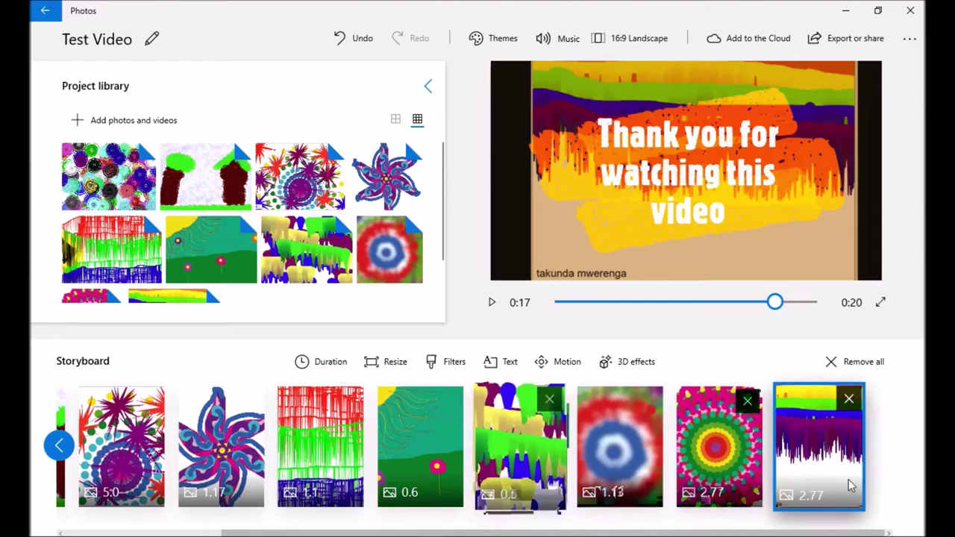
Step: Show the closing rainbow drip painting for 7 seconds and the mandala for 5 seconds
{"action": "left_click", "coordinate": [309, 364]}
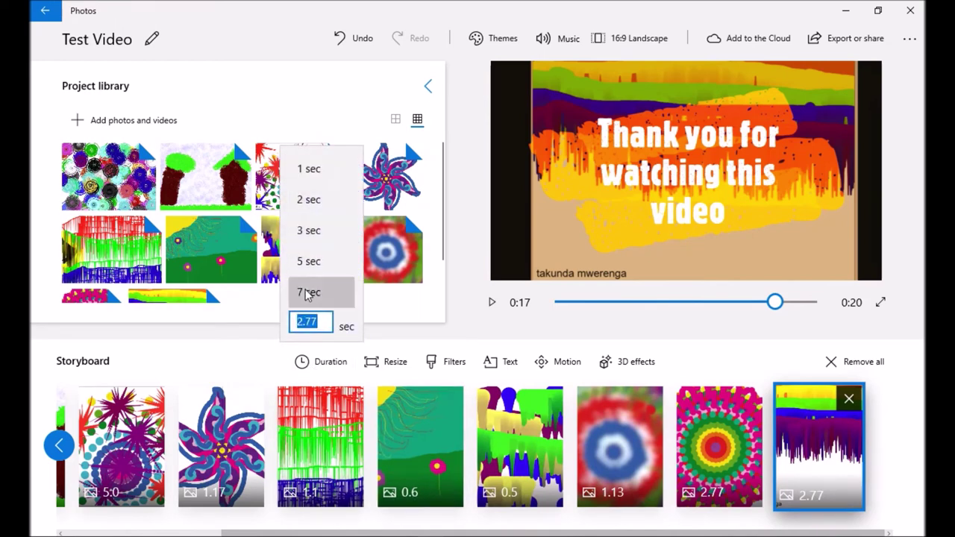
{"action": "left_click", "coordinate": [308, 292]}
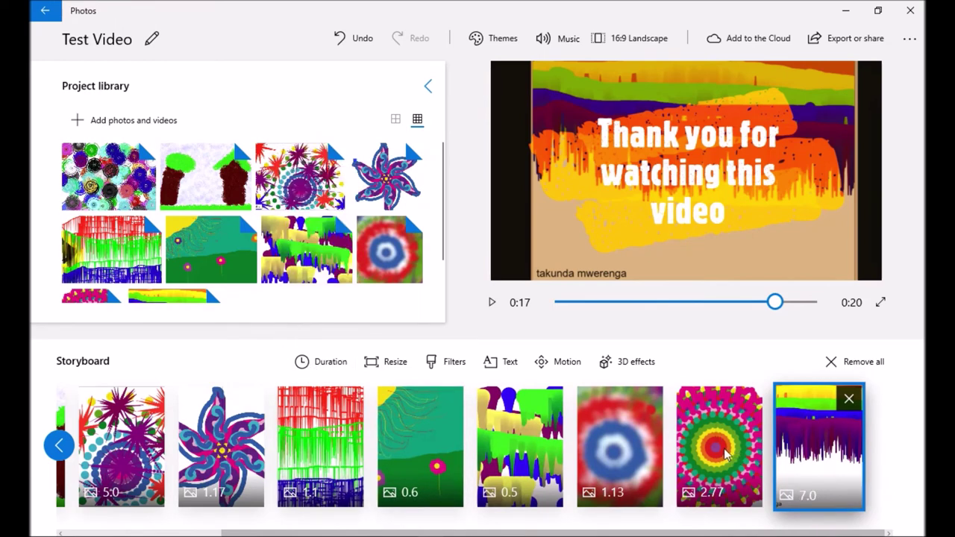
{"action": "left_click", "coordinate": [720, 455]}
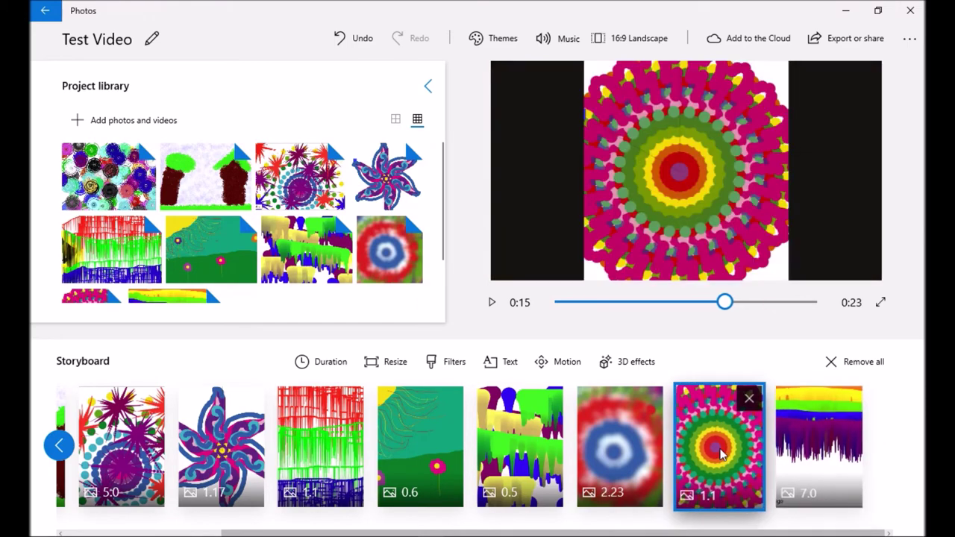
{"action": "left_click", "coordinate": [336, 363]}
{"action": "left_click", "coordinate": [309, 231]}
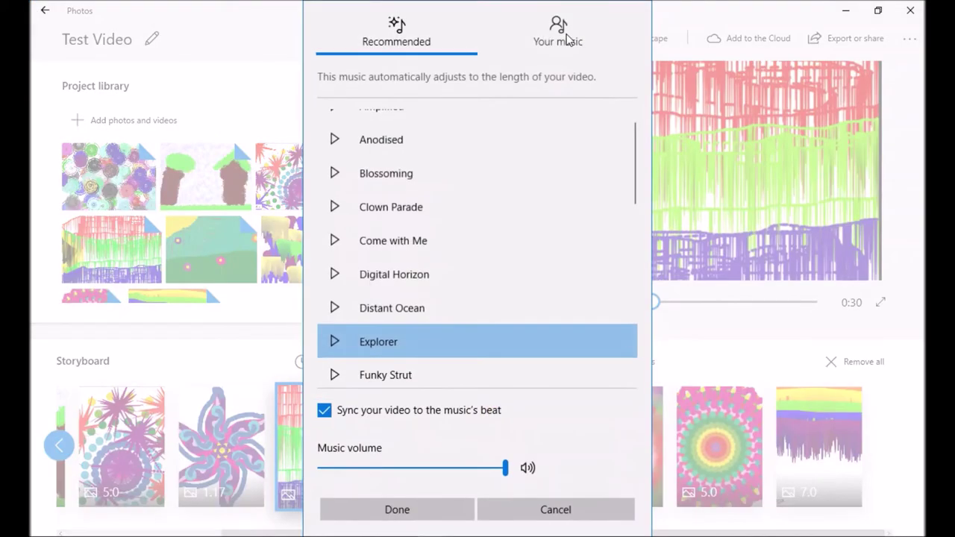
Step: Set Paris Roots.mp3 from Downloads as background music and play the preview with it
{"action": "left_click", "coordinate": [557, 34]}
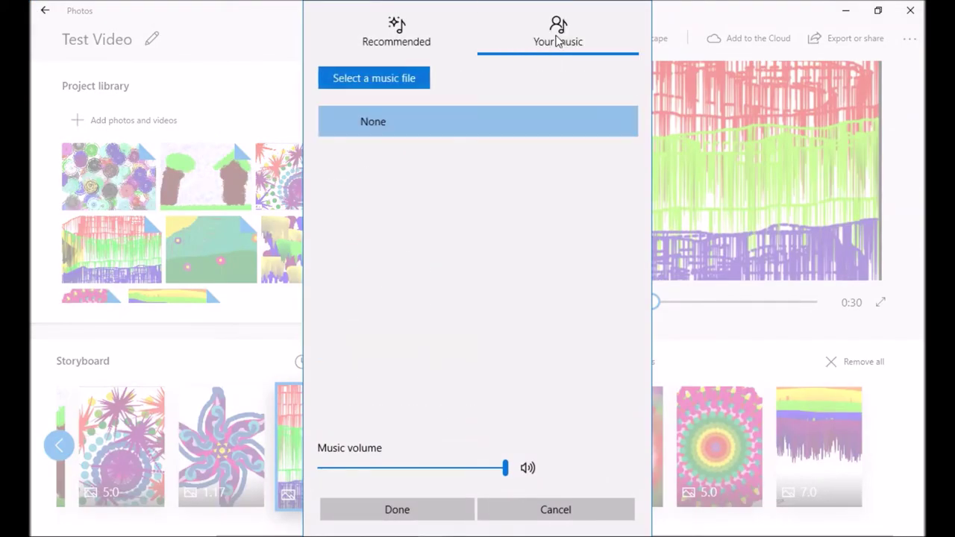
{"action": "left_click", "coordinate": [383, 80]}
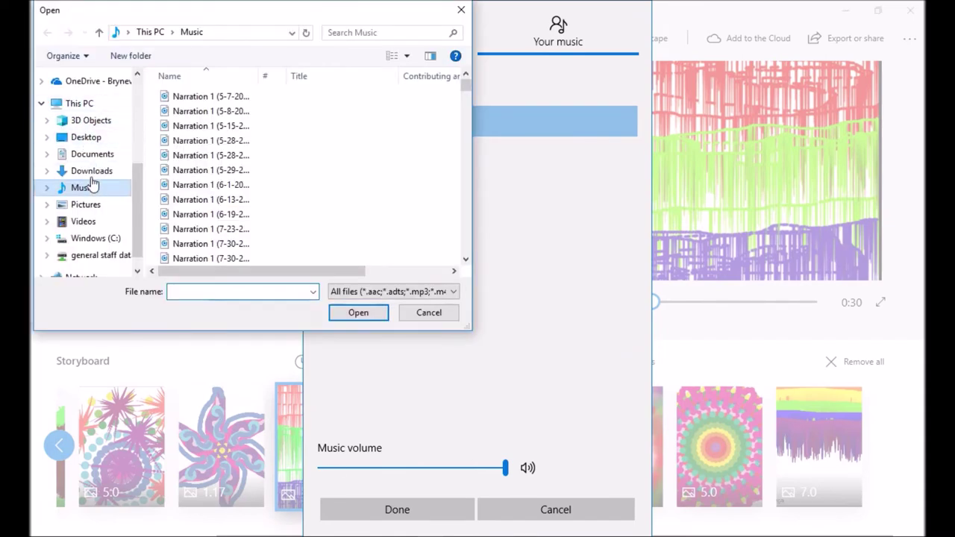
{"action": "left_click", "coordinate": [89, 174]}
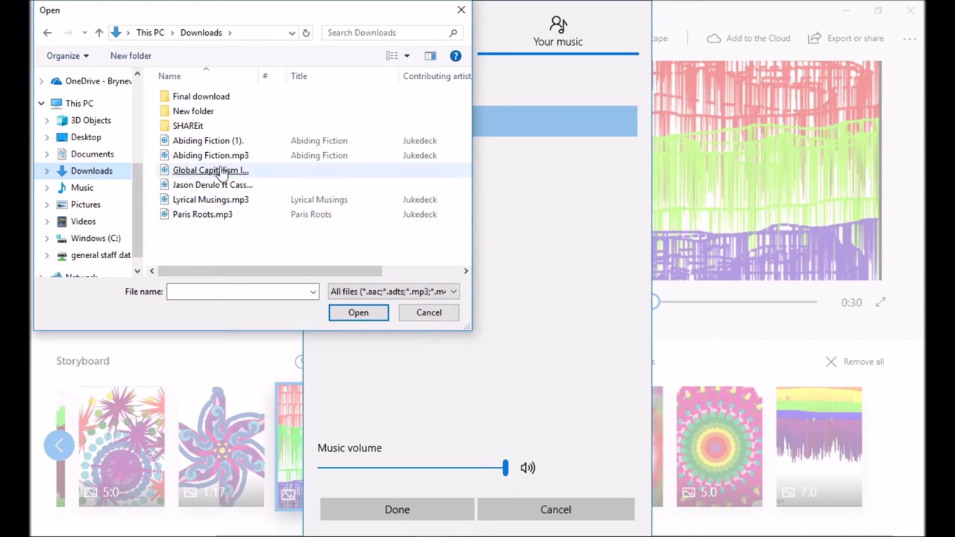
{"action": "left_click", "coordinate": [210, 155]}
{"action": "double_click", "coordinate": [207, 215]}
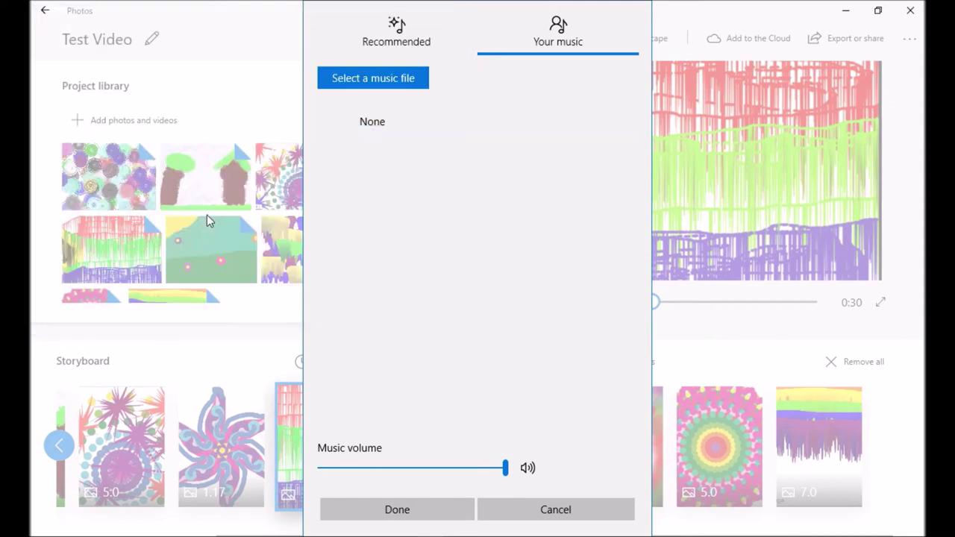
{"action": "left_click", "coordinate": [398, 512]}
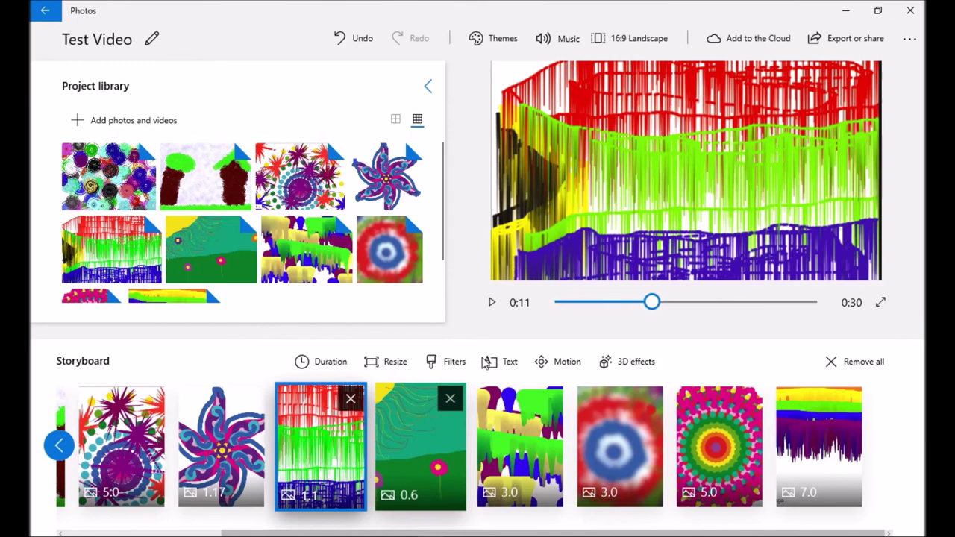
{"action": "left_click", "coordinate": [493, 305]}
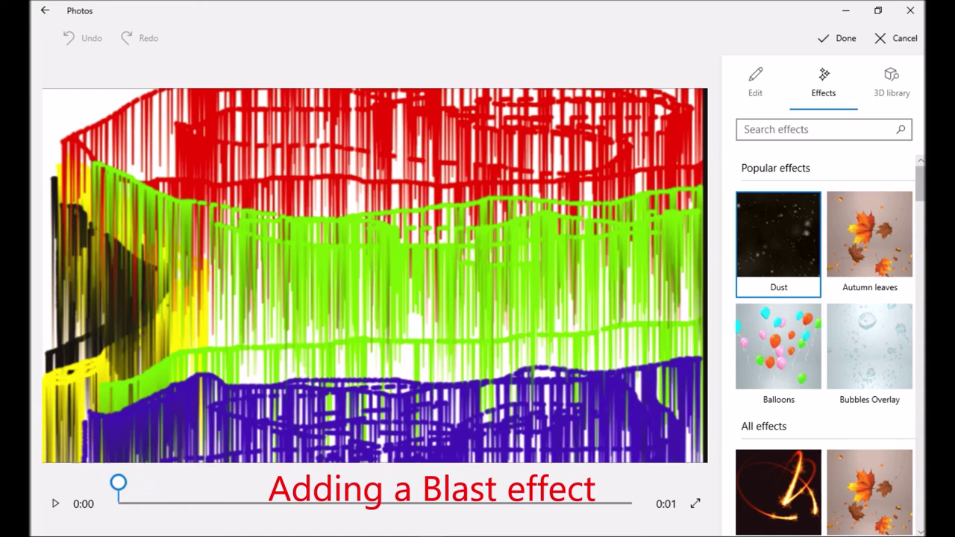
Step: Add an Explosion effect to the striped painting, move it higher, and preview it
{"action": "scroll", "coordinate": [920, 203], "scroll_direction": "down", "scroll_amount": 3}
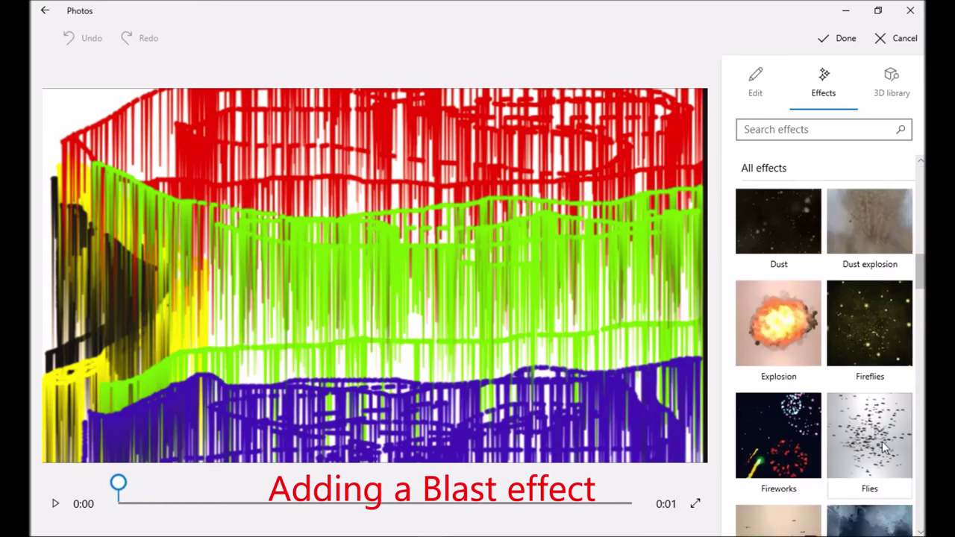
{"action": "left_click", "coordinate": [777, 337]}
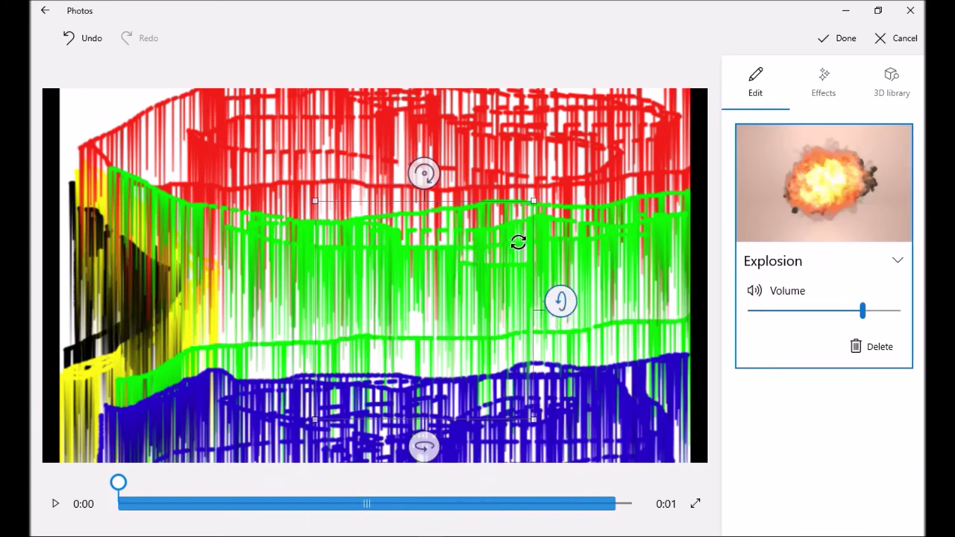
{"action": "left_click_drag", "start_coordinate": [544, 303], "coordinate": [485, 216]}
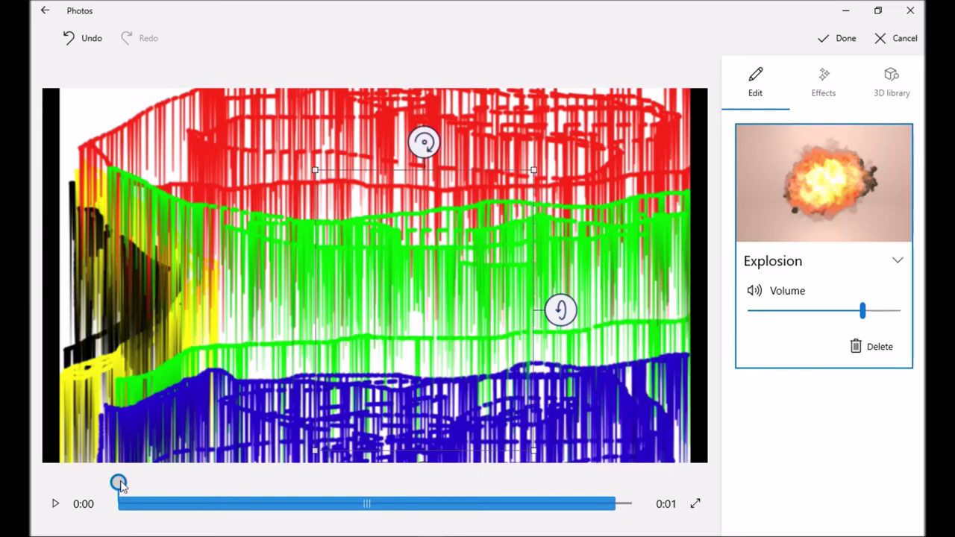
{"action": "mouse_move", "coordinate": [120, 483]}
{"action": "left_mouse_down"}
{"action": "mouse_move", "coordinate": [490, 498]}
{"action": "mouse_move", "coordinate": [104, 505]}
{"action": "left_mouse_up"}
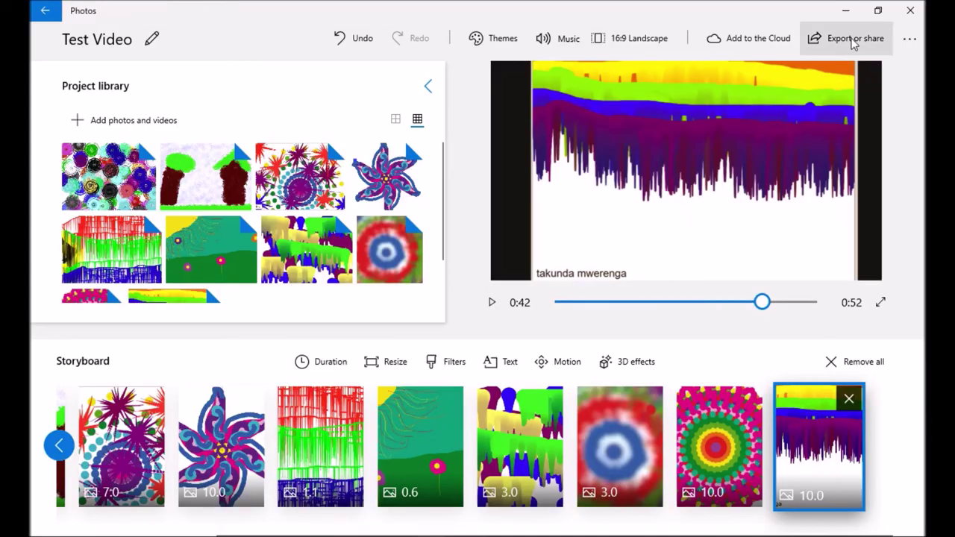
Step: Export Test Video at size M, best for sharing online
{"action": "left_click", "coordinate": [852, 41]}
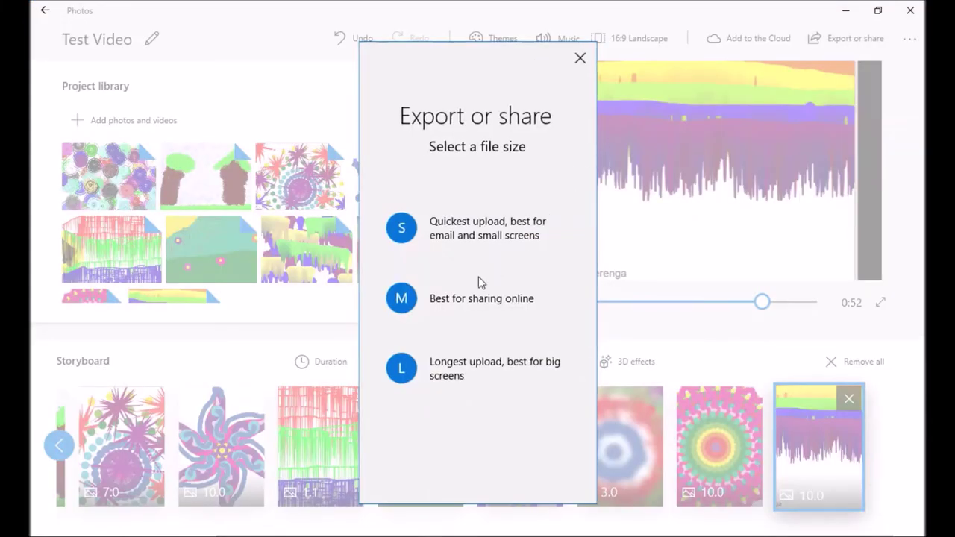
{"action": "left_click", "coordinate": [403, 300]}
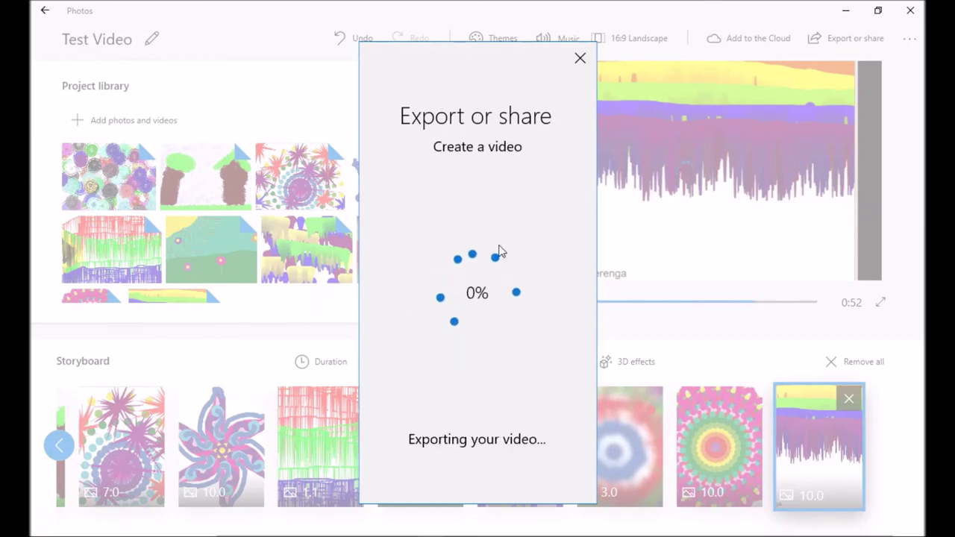